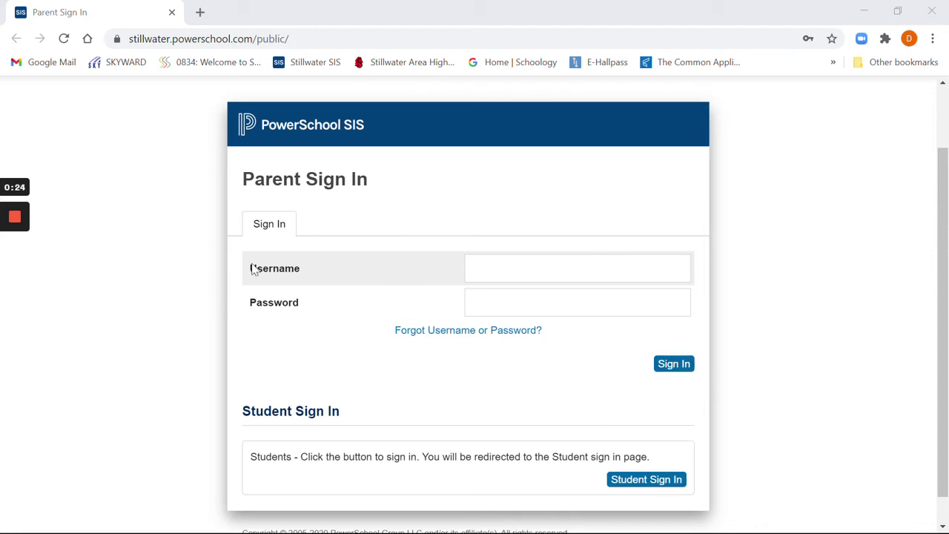
Sign in to PowerSchool as the student using their Google account
{"action": "left_click", "coordinate": [627, 480]}
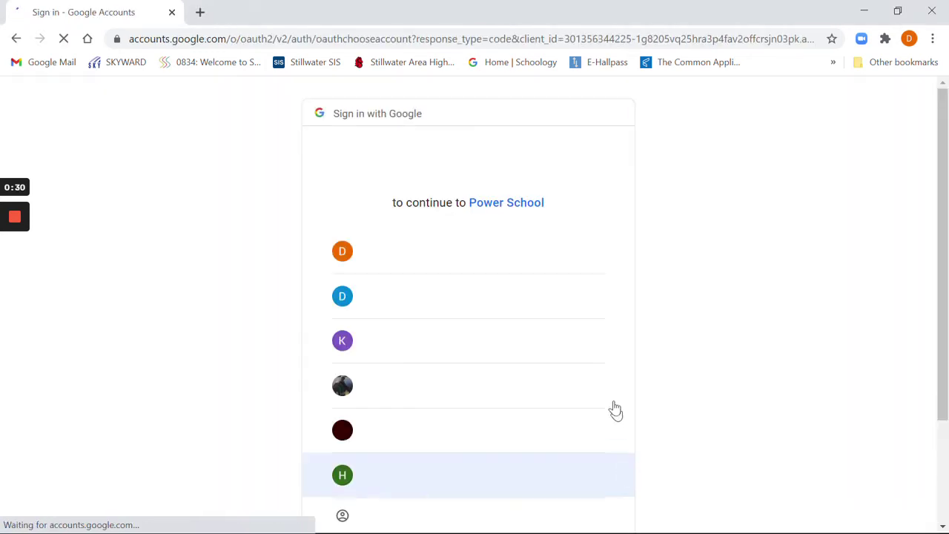
{"action": "scroll", "coordinate": [623, 212], "scroll_direction": "down", "scroll_amount": 1}
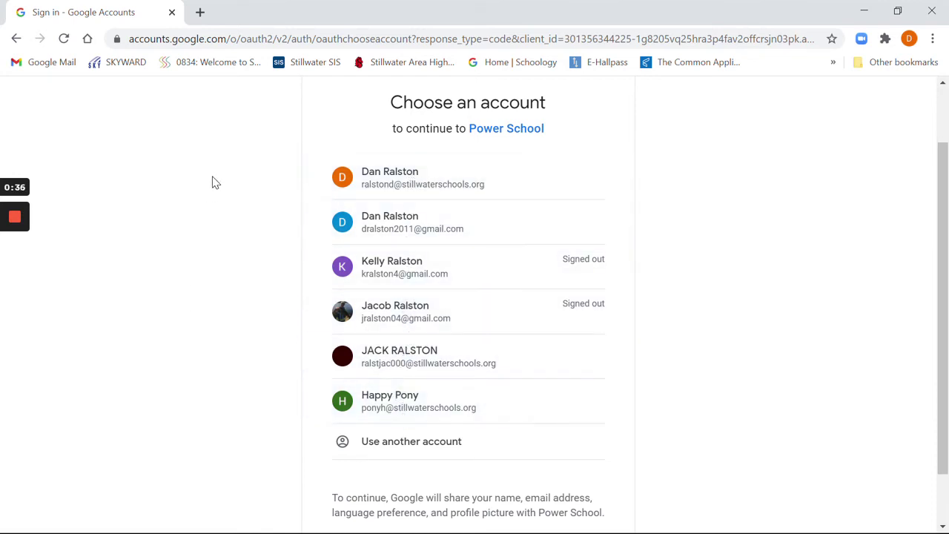
{"action": "left_click", "coordinate": [439, 405]}
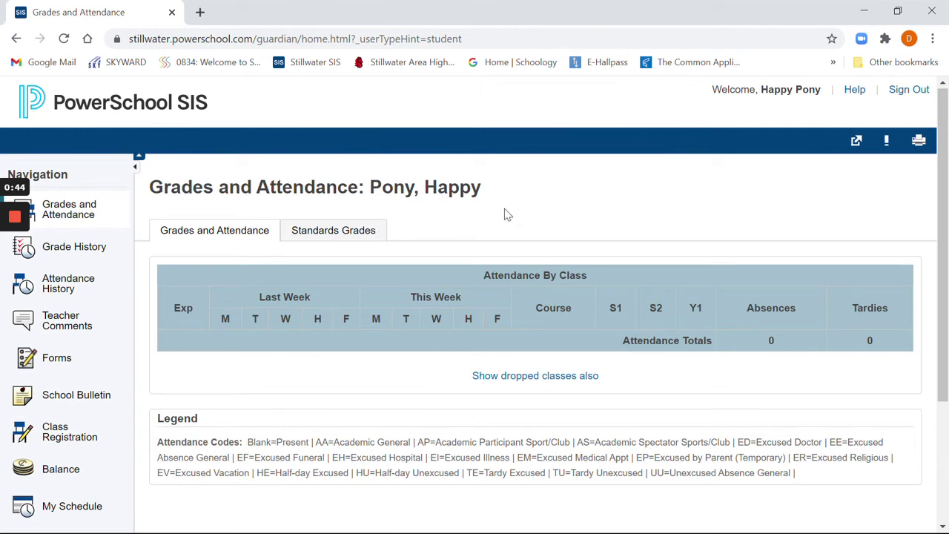
Open the 2021-2022 Class Registration page from the Navigation list
{"action": "scroll", "coordinate": [523, 214], "scroll_direction": "down", "scroll_amount": 1}
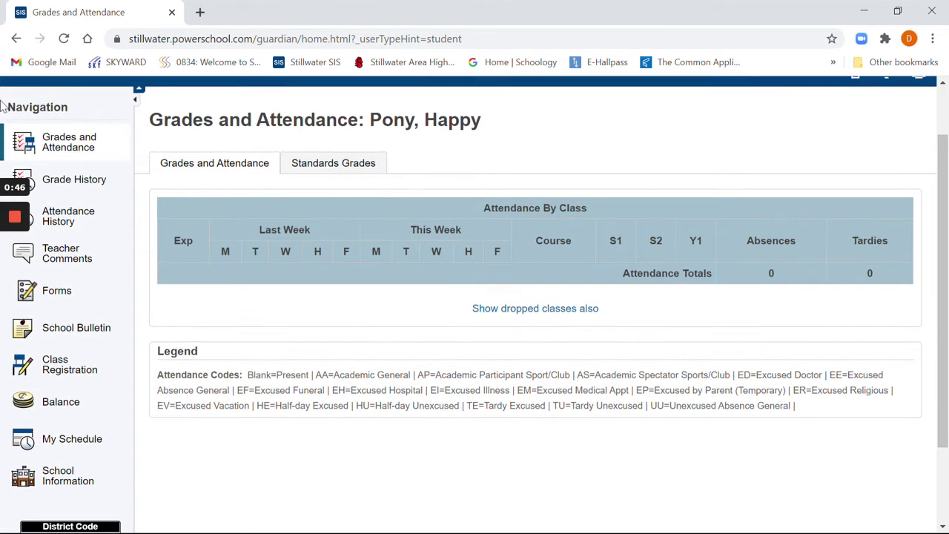
{"action": "scroll", "coordinate": [233, 213], "scroll_direction": "up", "scroll_amount": 2}
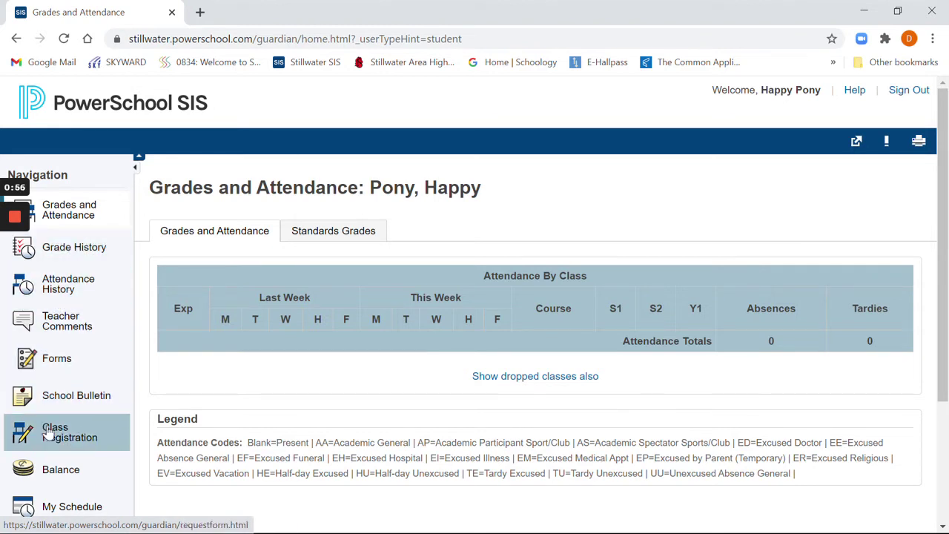
{"action": "scroll", "coordinate": [52, 445], "scroll_direction": "down", "scroll_amount": 2}
{"action": "scroll", "coordinate": [56, 415], "scroll_direction": "up", "scroll_amount": 2}
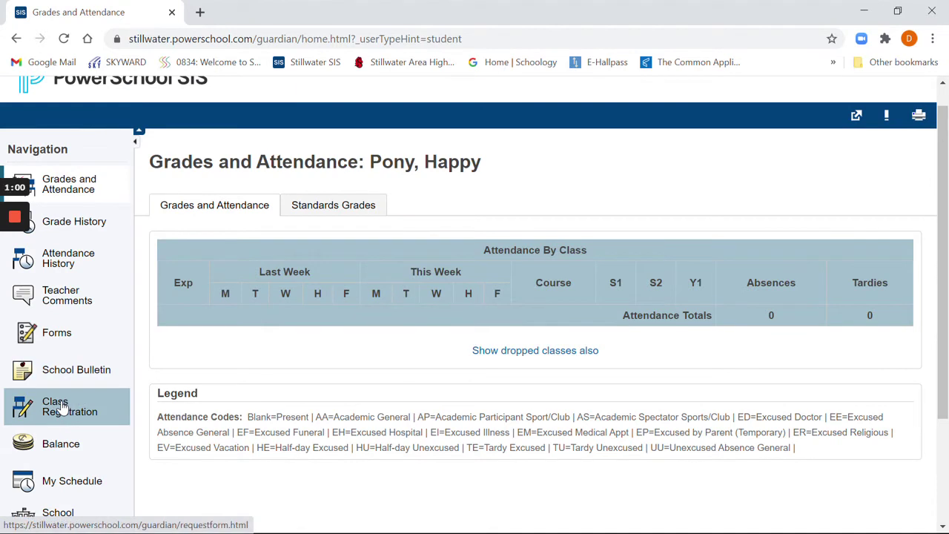
{"action": "left_click", "coordinate": [64, 408]}
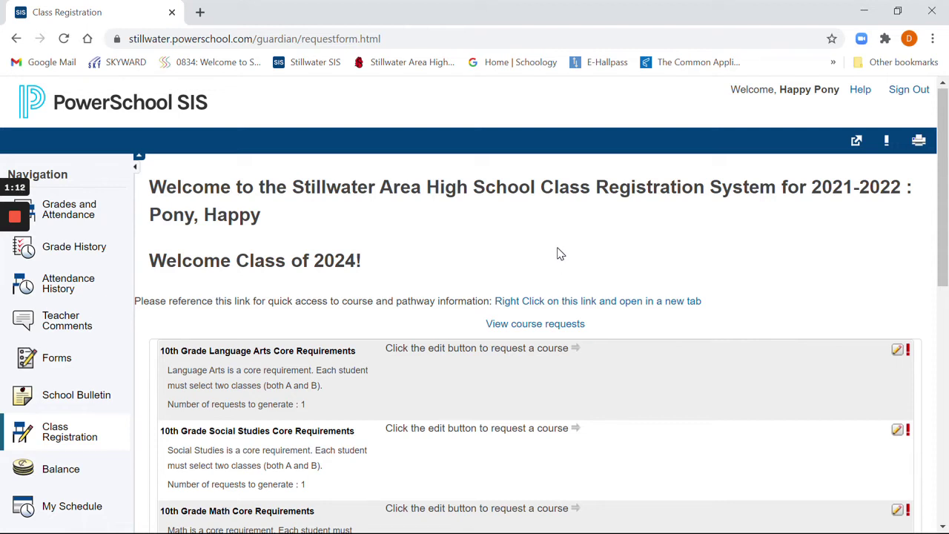
Bring up the link options for the 2021-2022 course and pathway guide link
{"action": "scroll", "coordinate": [560, 254], "scroll_direction": "down", "scroll_amount": 1}
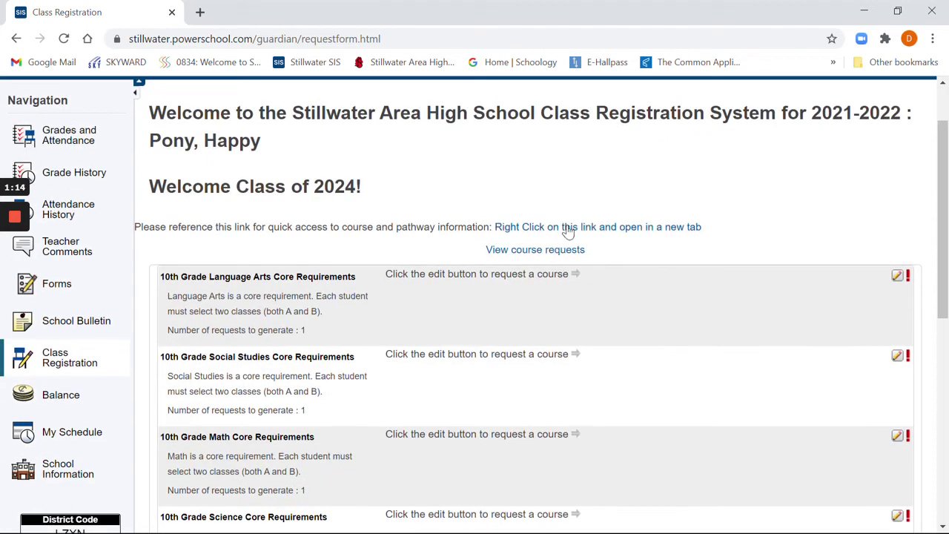
{"action": "right_click", "coordinate": [570, 230]}
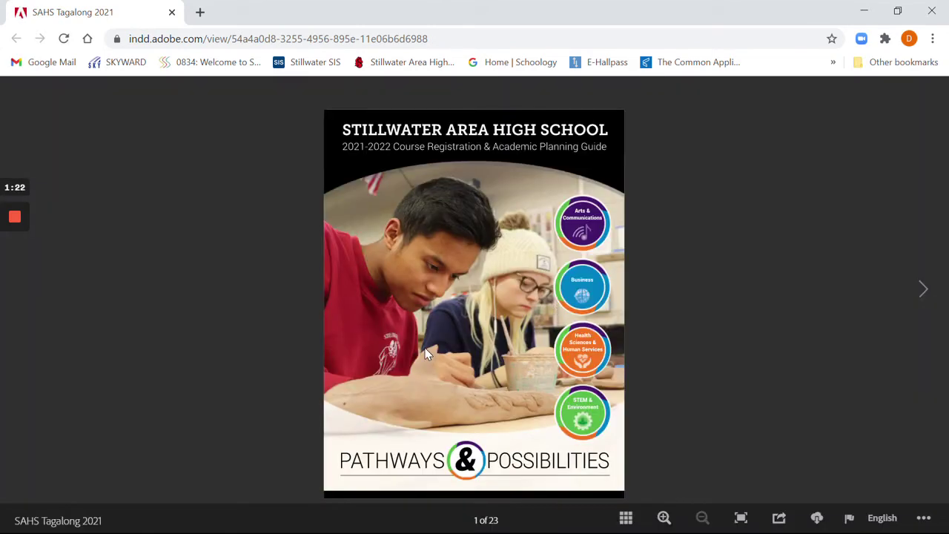
Page the course planning guide to page 12, back to page 11, then minimize it
{"action": "left_click", "coordinate": [922, 288]}
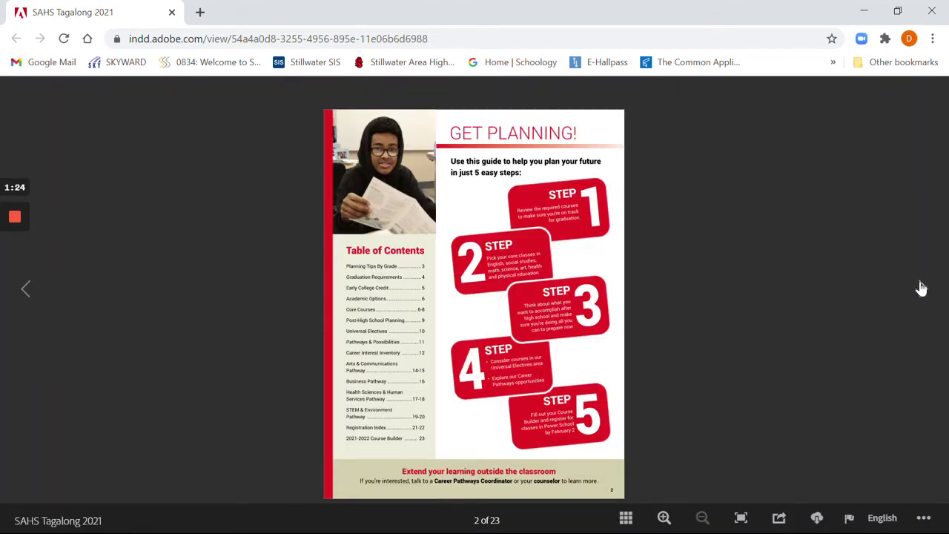
{"action": "left_click", "coordinate": [922, 288]}
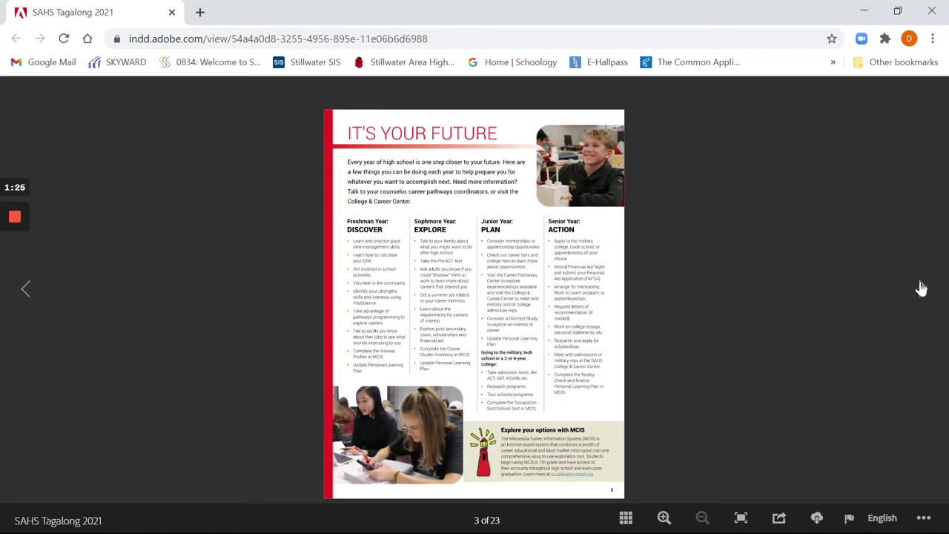
{"action": "left_click", "coordinate": [922, 288]}
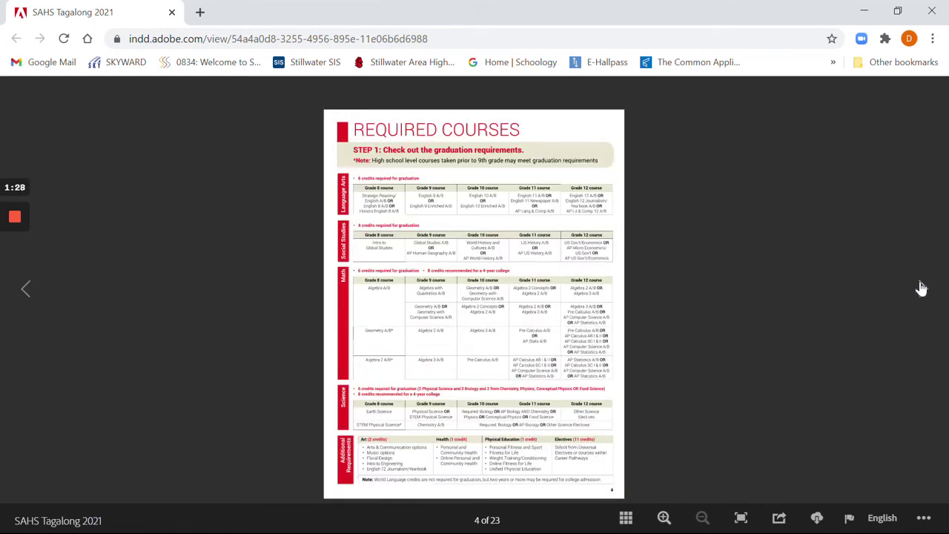
{"action": "left_click", "coordinate": [922, 288]}
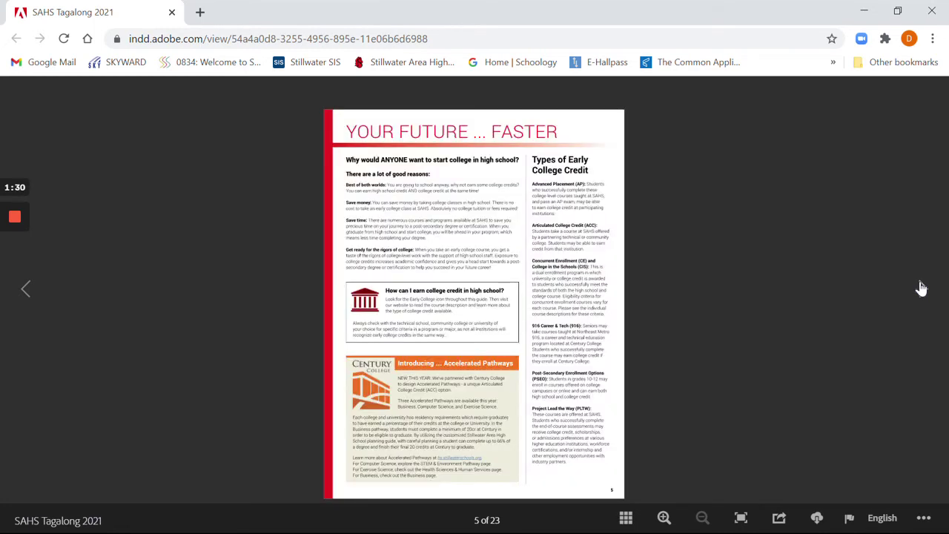
{"action": "left_click", "coordinate": [922, 287]}
{"action": "left_click", "coordinate": [922, 288]}
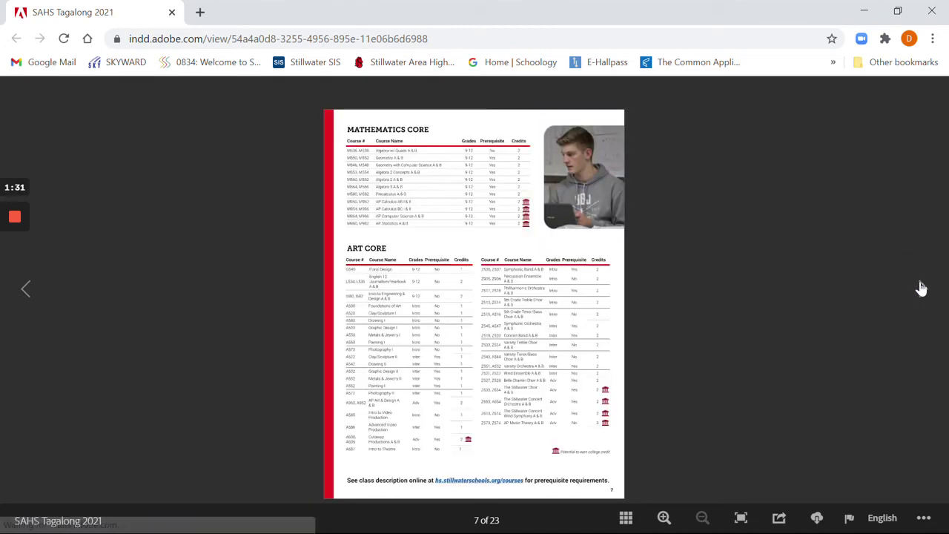
{"action": "left_click", "coordinate": [922, 288]}
{"action": "left_click", "coordinate": [922, 288]}
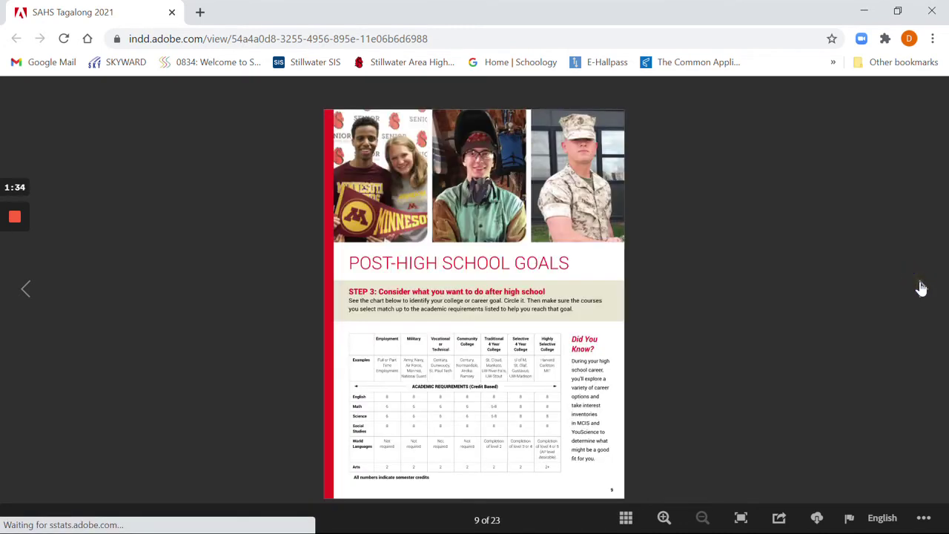
{"action": "left_click", "coordinate": [922, 287]}
{"action": "left_click", "coordinate": [922, 288]}
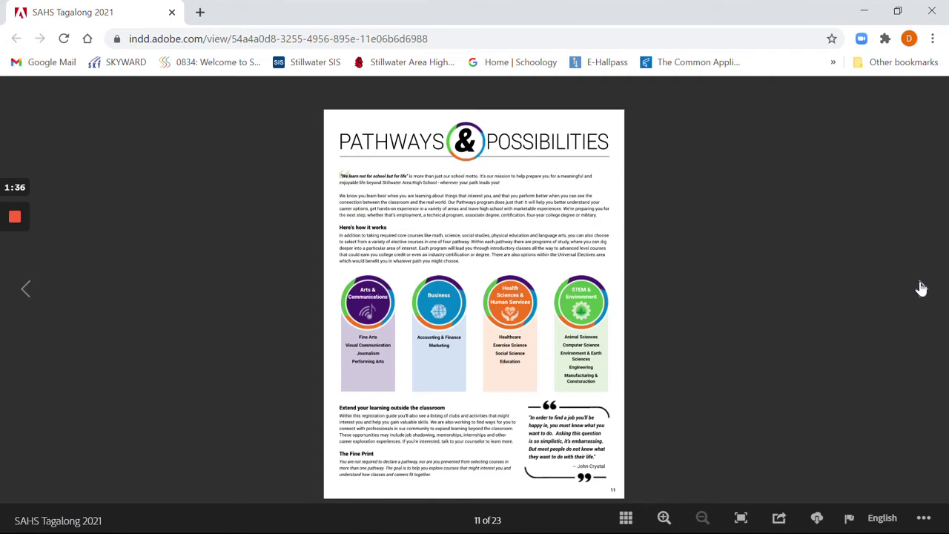
{"action": "left_click", "coordinate": [922, 288]}
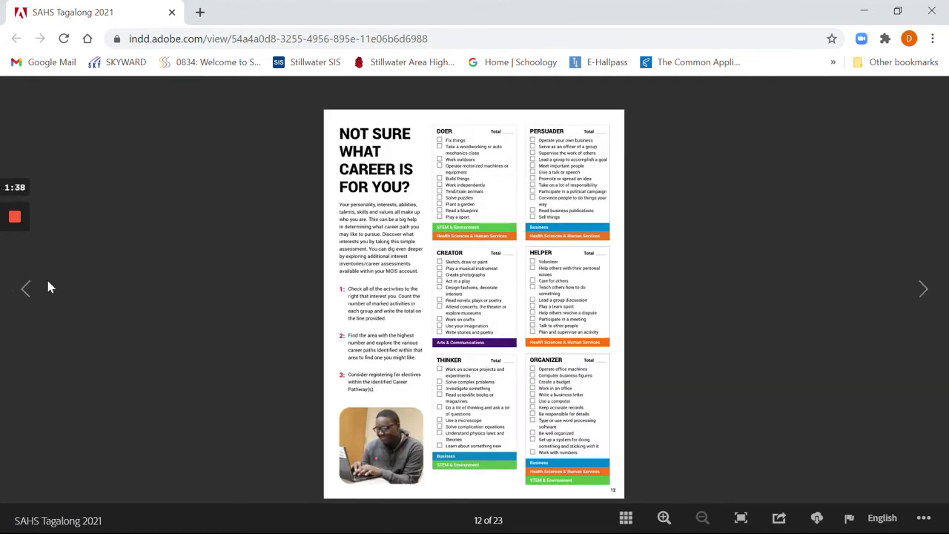
{"action": "left_click", "coordinate": [27, 289]}
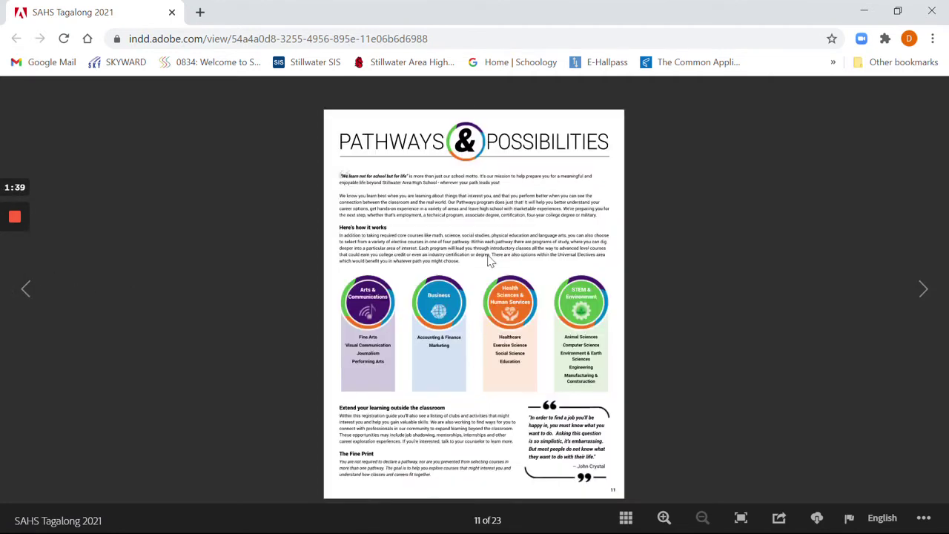
{"action": "left_click", "coordinate": [864, 10]}
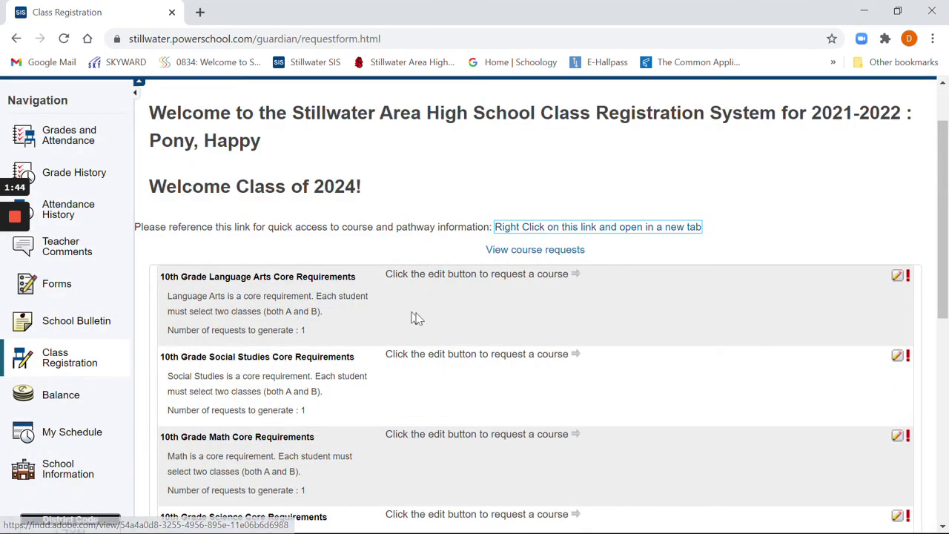
Request English 10 A (L110) and English 10 B (L112) for 10th Grade Language Arts
{"action": "scroll", "coordinate": [875, 273], "scroll_direction": "down", "scroll_amount": 2}
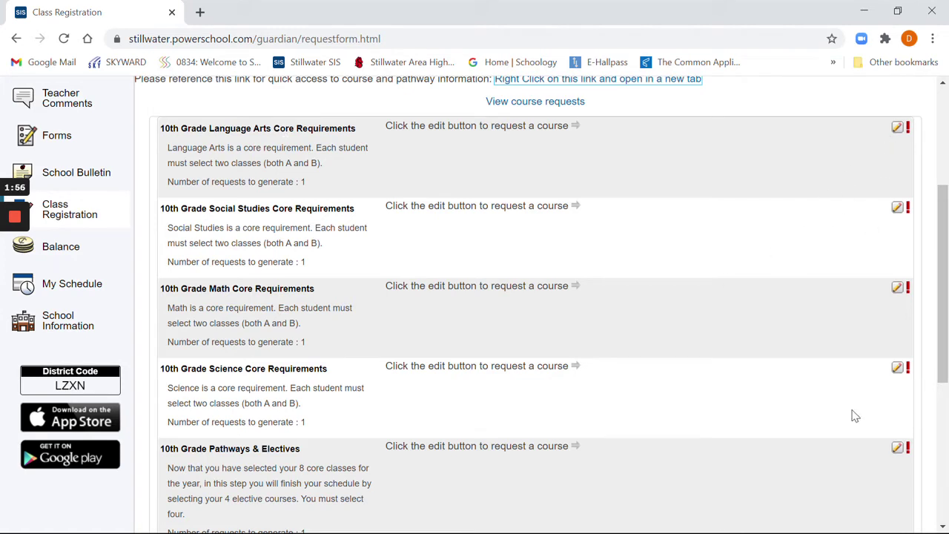
{"action": "scroll", "coordinate": [860, 412], "scroll_direction": "down", "scroll_amount": 4}
{"action": "scroll", "coordinate": [872, 408], "scroll_direction": "up", "scroll_amount": 5}
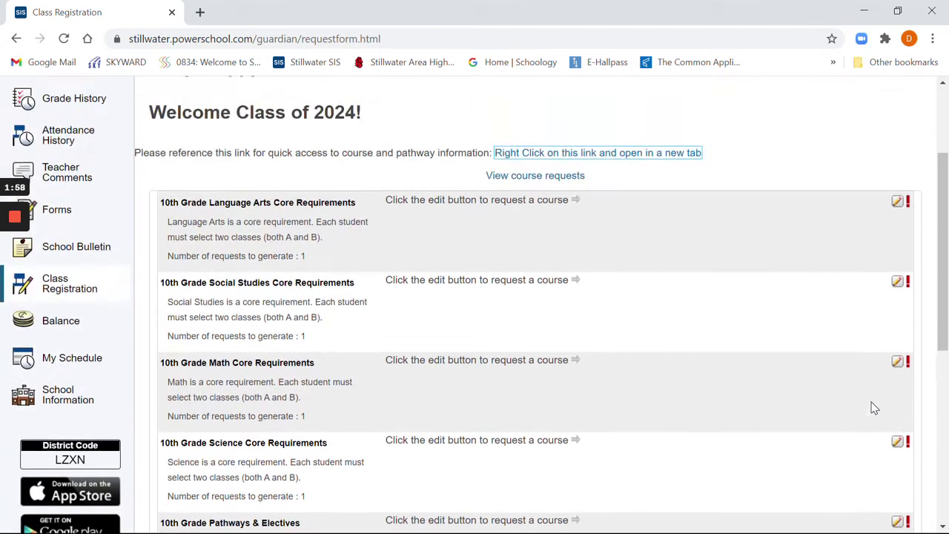
{"action": "left_click", "coordinate": [896, 201]}
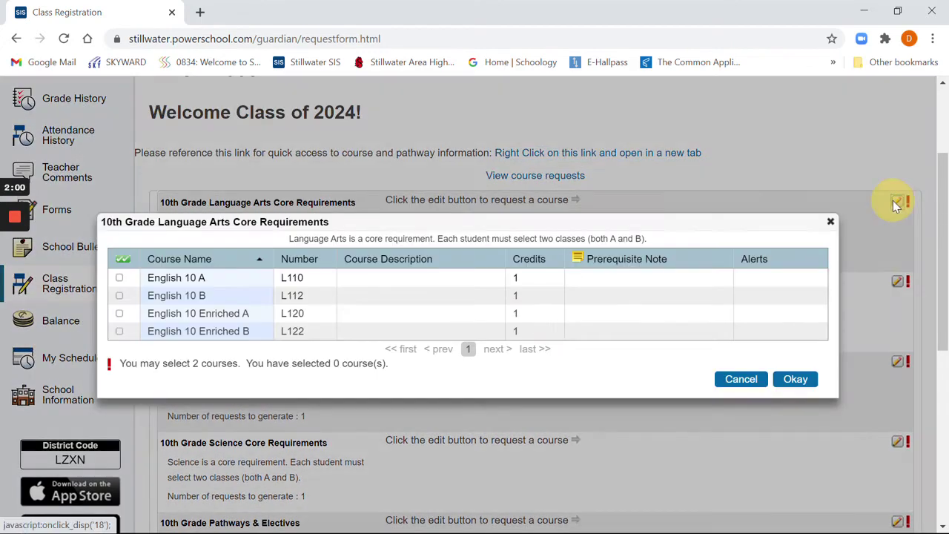
{"action": "left_click", "coordinate": [119, 278]}
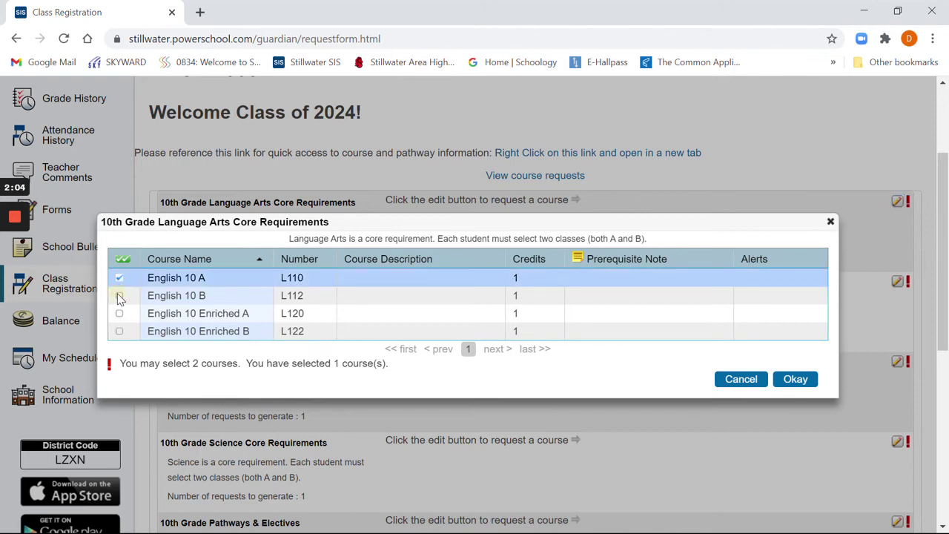
{"action": "left_click", "coordinate": [120, 296]}
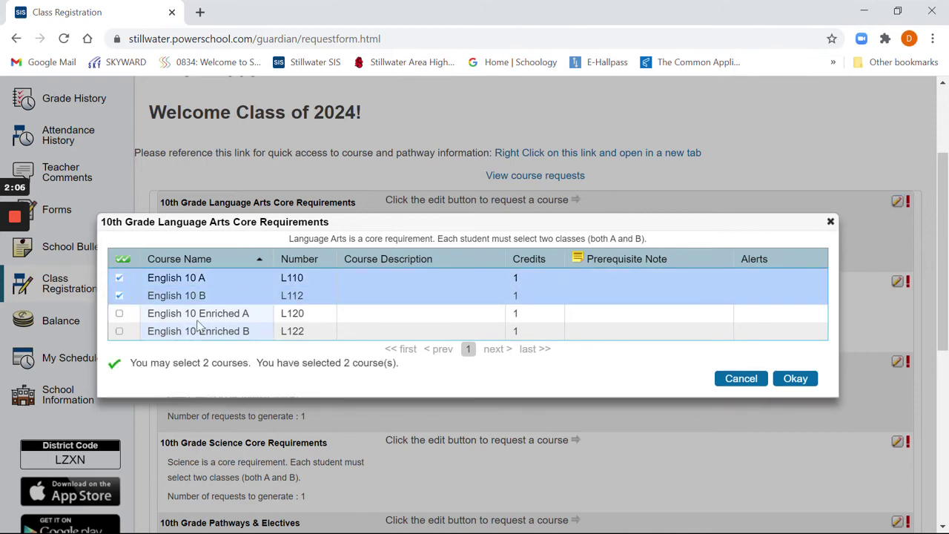
{"action": "left_click", "coordinate": [790, 381]}
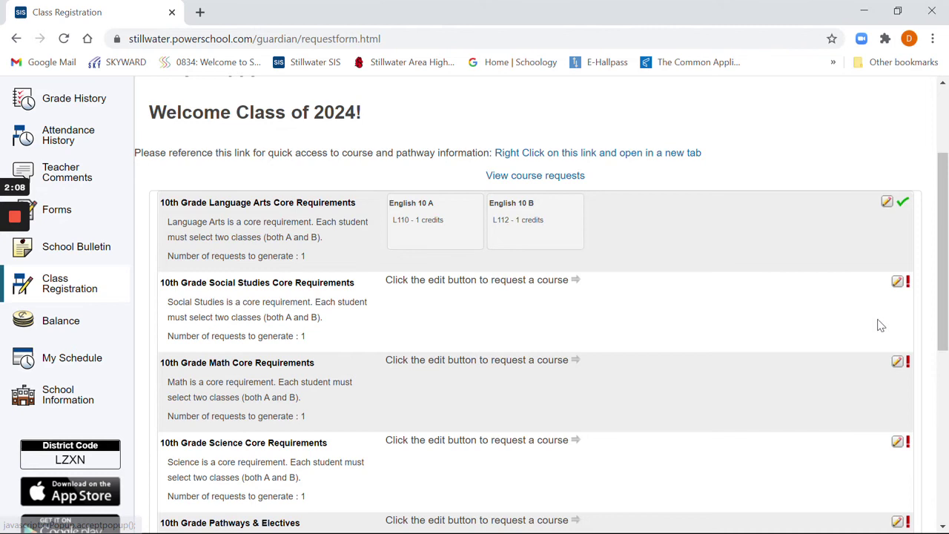
Request AP World History A (S930) and B (S932) for 10th Grade Social Studies
{"action": "left_click", "coordinate": [893, 284]}
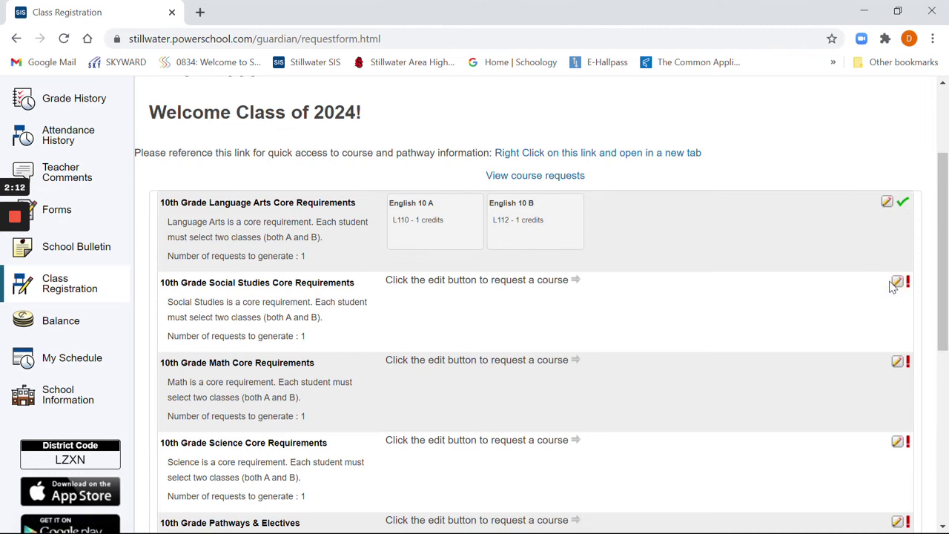
{"action": "left_click", "coordinate": [895, 283]}
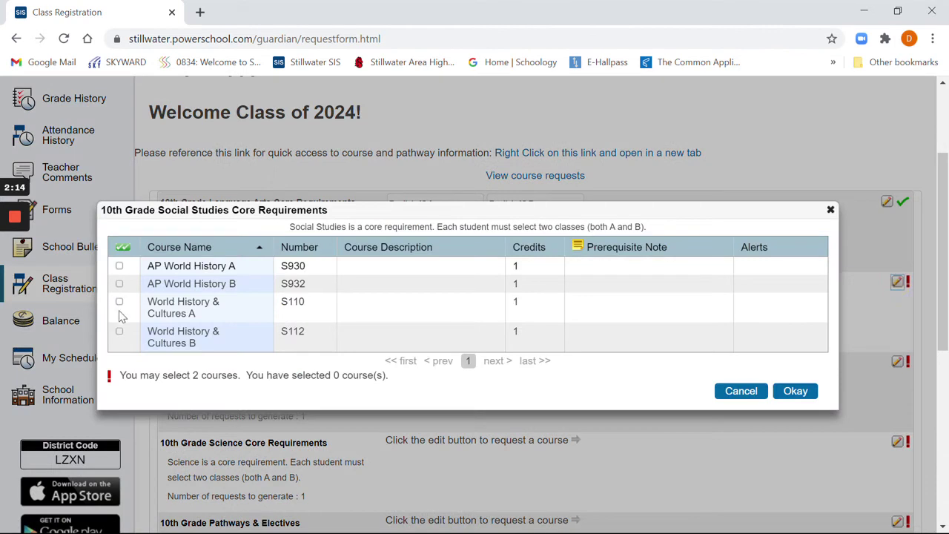
{"action": "left_click", "coordinate": [120, 267]}
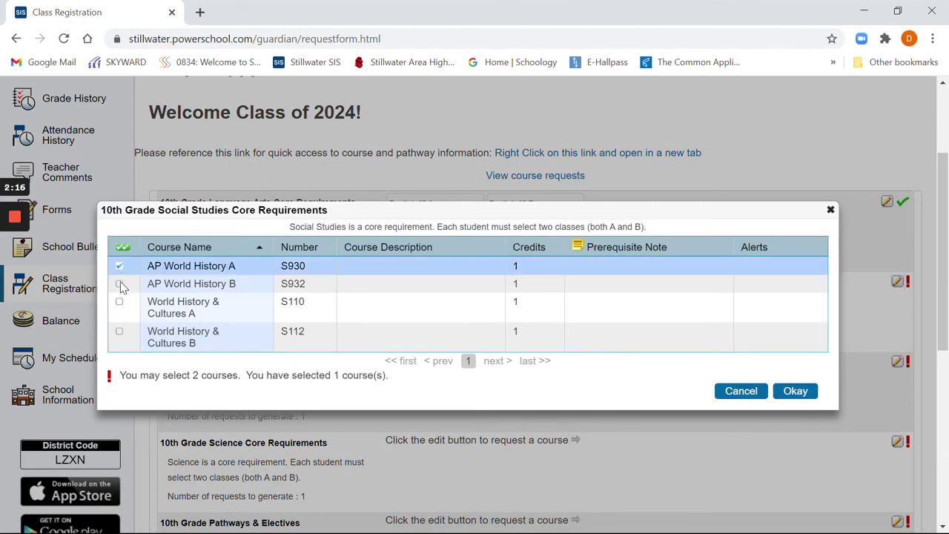
{"action": "left_click", "coordinate": [120, 286]}
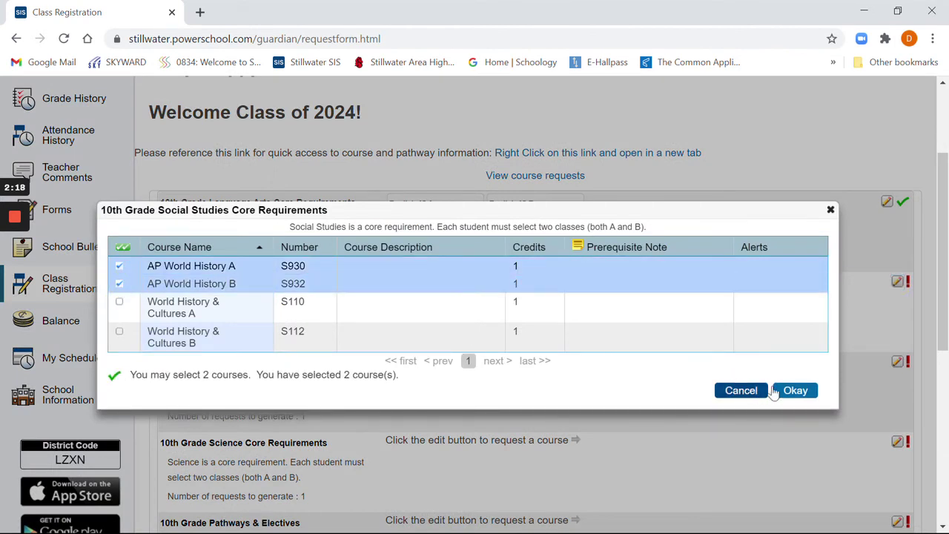
{"action": "left_click", "coordinate": [796, 391]}
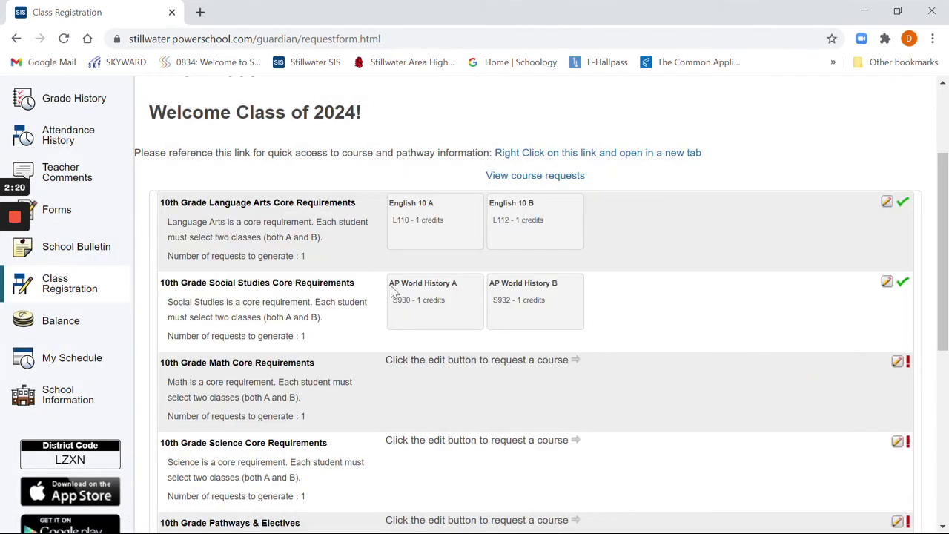
{"action": "scroll", "coordinate": [771, 367], "scroll_direction": "down", "scroll_amount": 1}
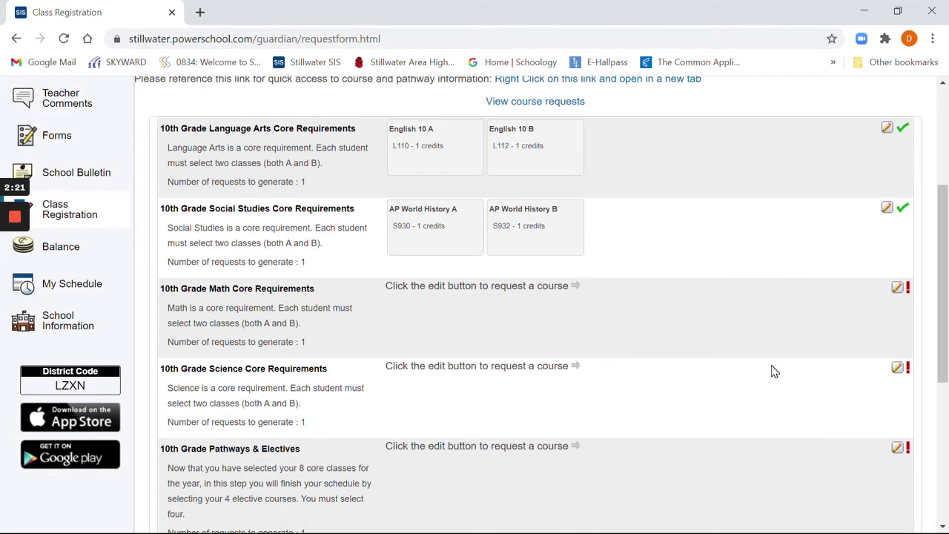
Request Algebra 2 A (M560) and Algebra 2 B (M562) for 10th Grade Math
{"action": "left_click", "coordinate": [897, 289]}
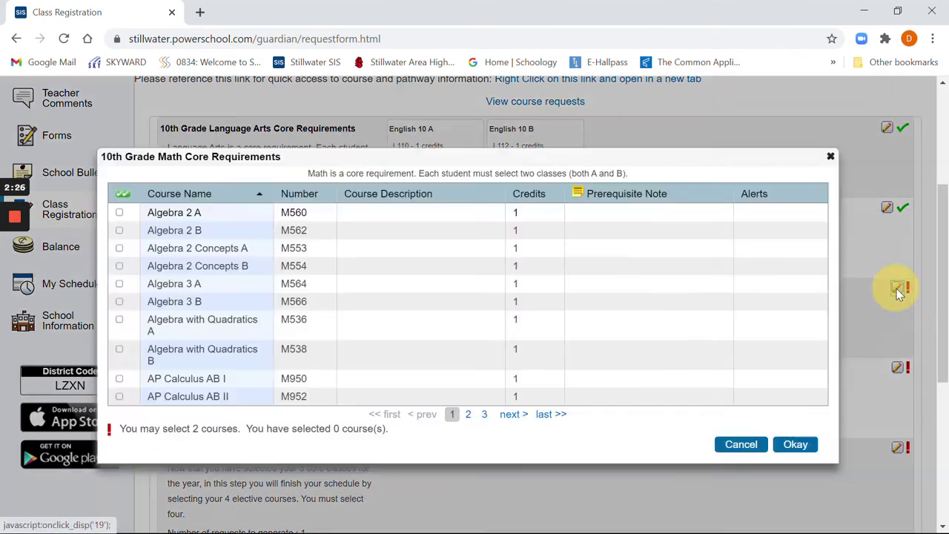
{"action": "left_click", "coordinate": [120, 214]}
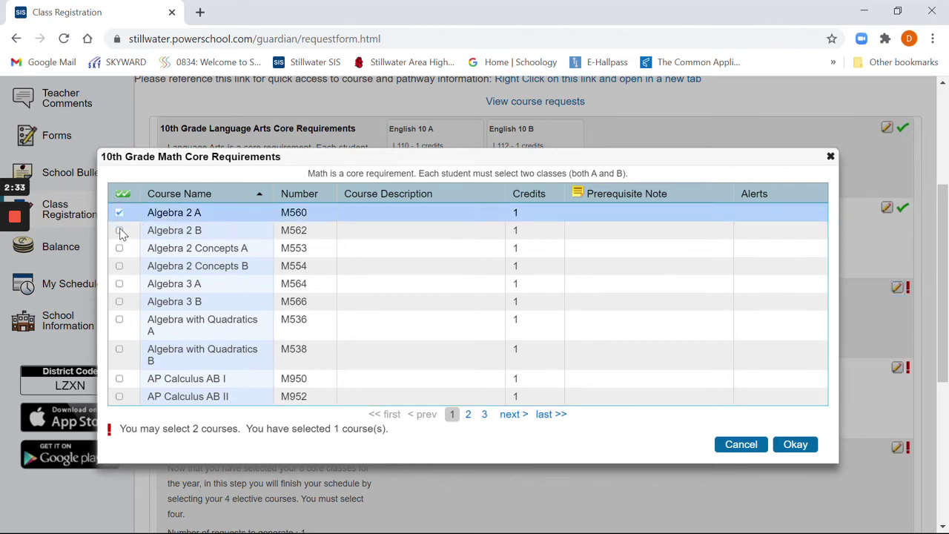
{"action": "left_click", "coordinate": [119, 231]}
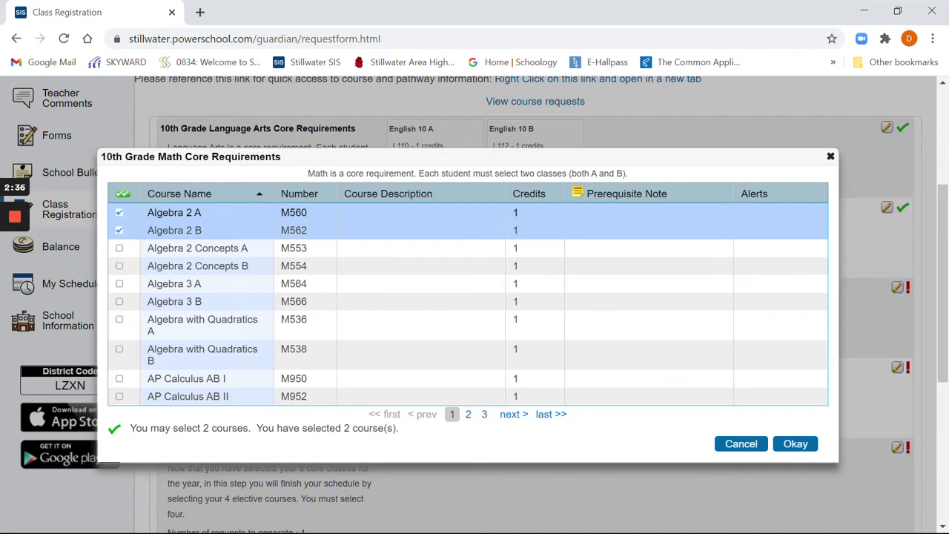
{"action": "left_click", "coordinate": [807, 445]}
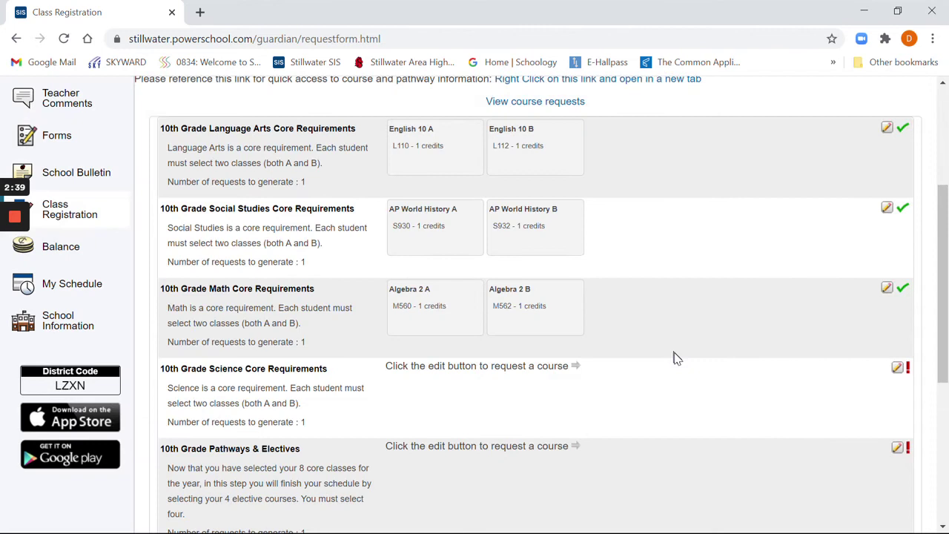
Open the 10th Grade Science Core Requirements course list, 0 of 2 selected
{"action": "scroll", "coordinate": [678, 359], "scroll_direction": "up", "scroll_amount": 1}
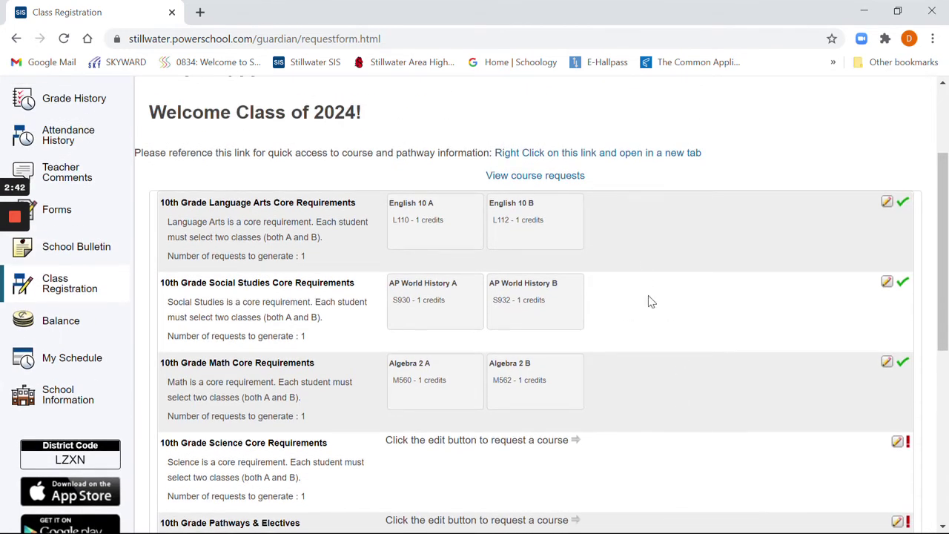
{"action": "scroll", "coordinate": [698, 373], "scroll_direction": "down", "scroll_amount": 1}
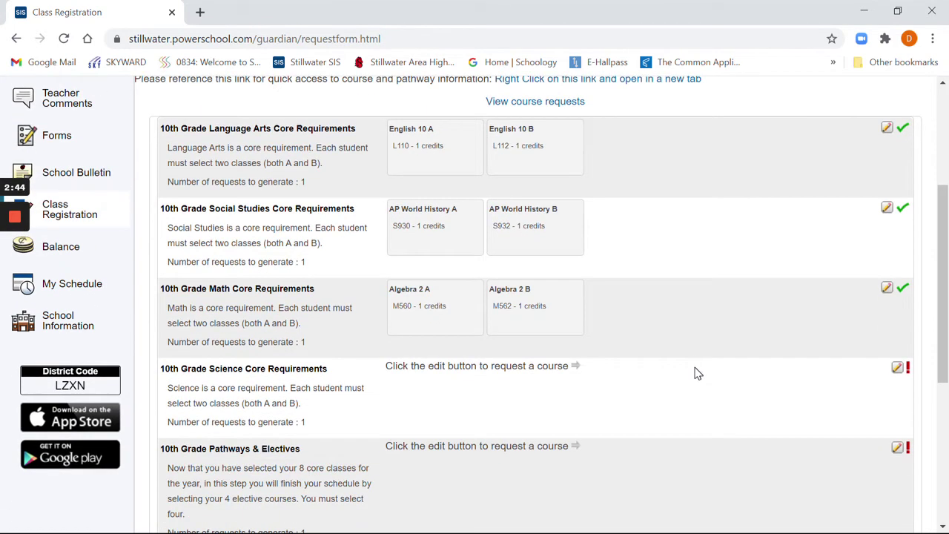
{"action": "scroll", "coordinate": [697, 374], "scroll_direction": "down", "scroll_amount": 1}
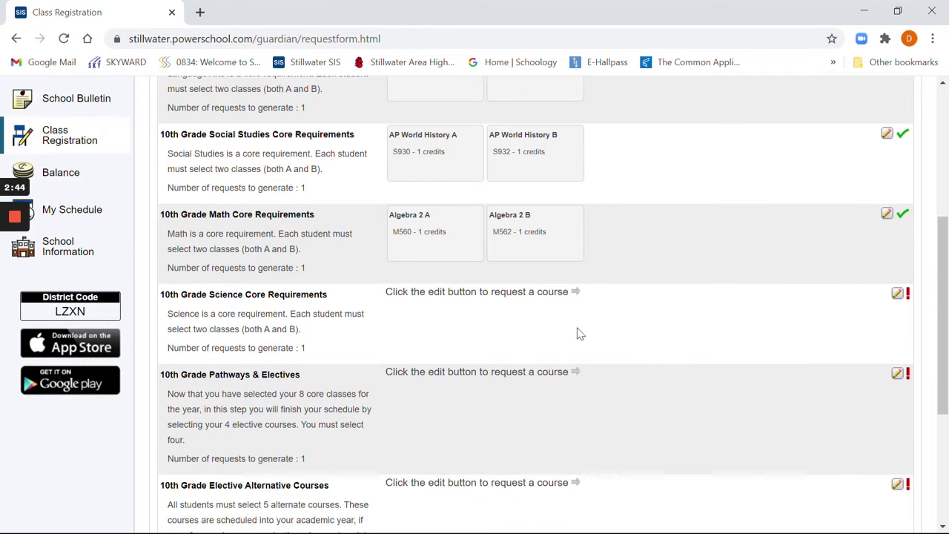
{"action": "left_click", "coordinate": [898, 294]}
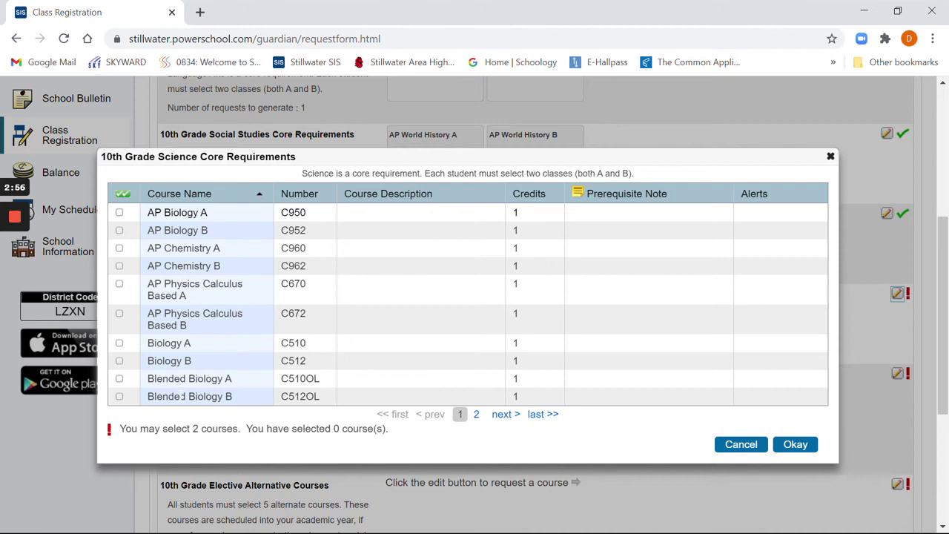
Request Chemistry A (C550) and Chemistry B from the second page of Science courses
{"action": "left_click", "coordinate": [477, 414]}
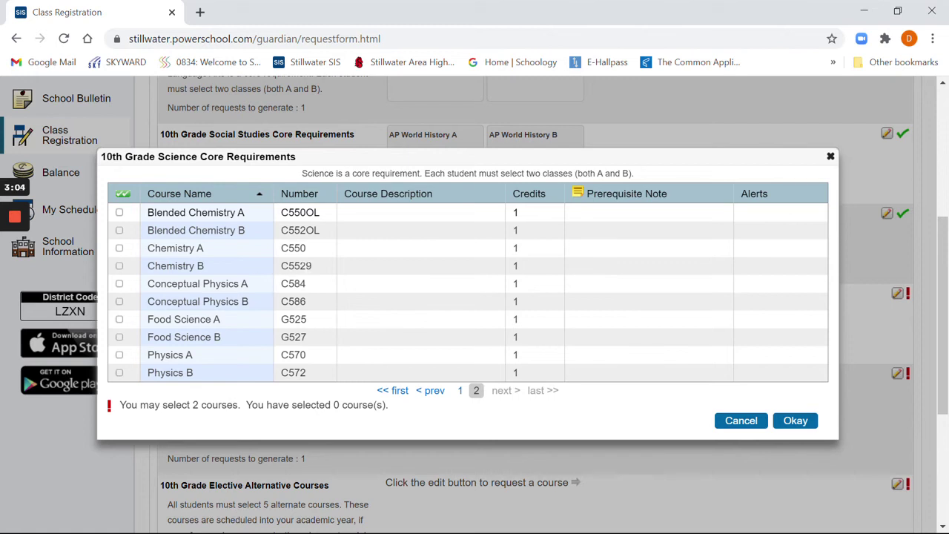
{"action": "left_click", "coordinate": [316, 272]}
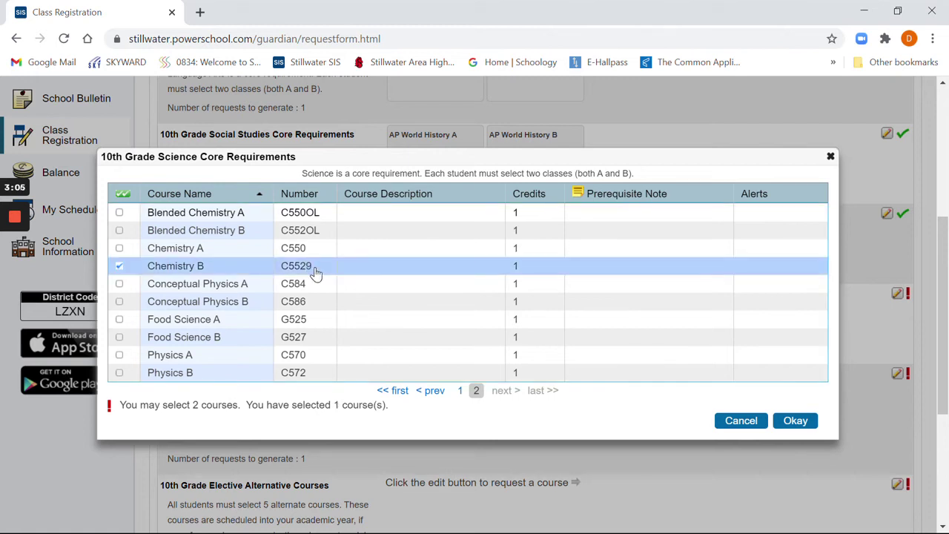
{"action": "left_click", "coordinate": [119, 250]}
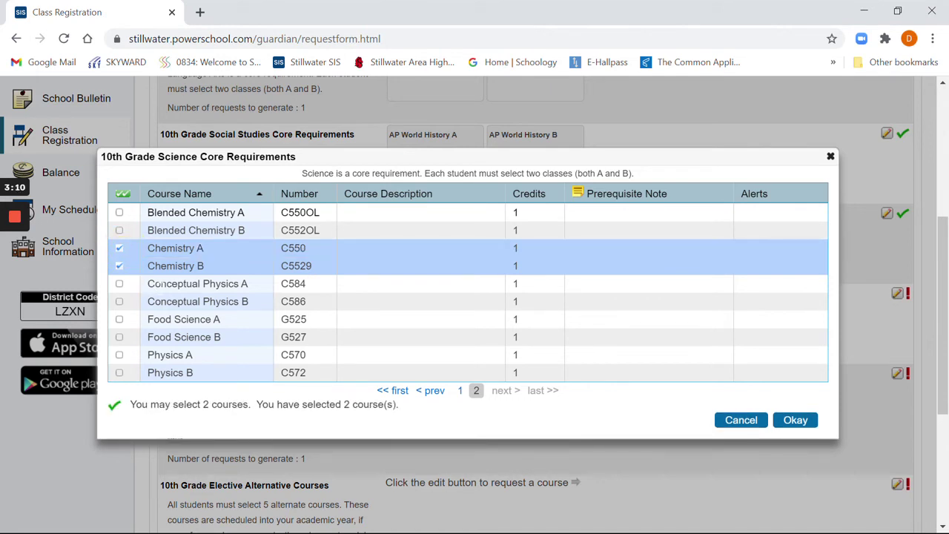
{"action": "scroll", "coordinate": [657, 385], "scroll_direction": "down", "scroll_amount": 1}
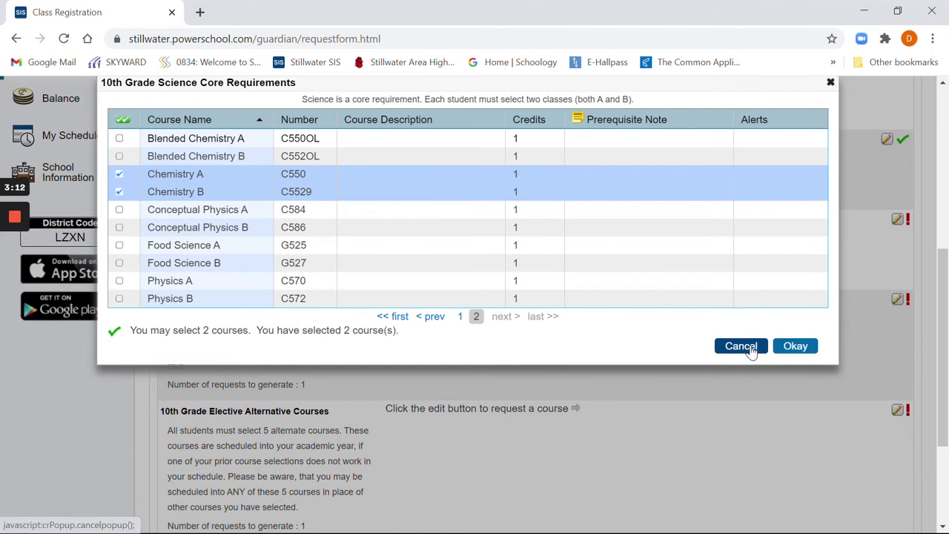
{"action": "left_click", "coordinate": [796, 346]}
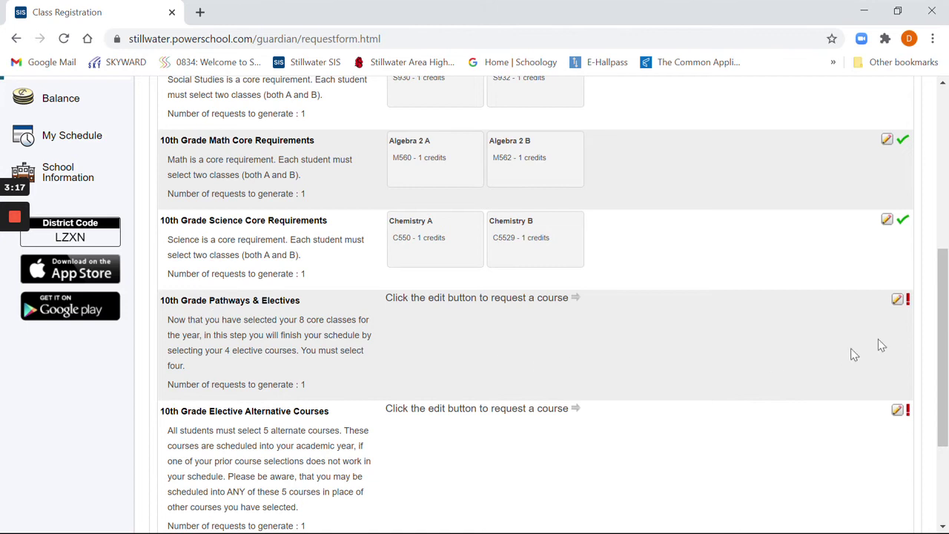
Open the Pathways & Electives list, sort it by course number, and go to page 11
{"action": "left_click", "coordinate": [897, 299]}
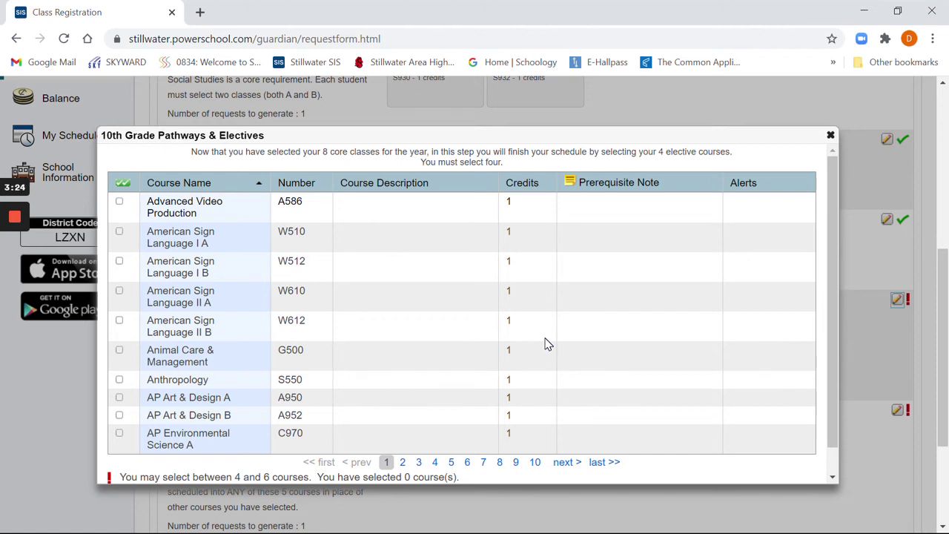
{"action": "left_click", "coordinate": [295, 185]}
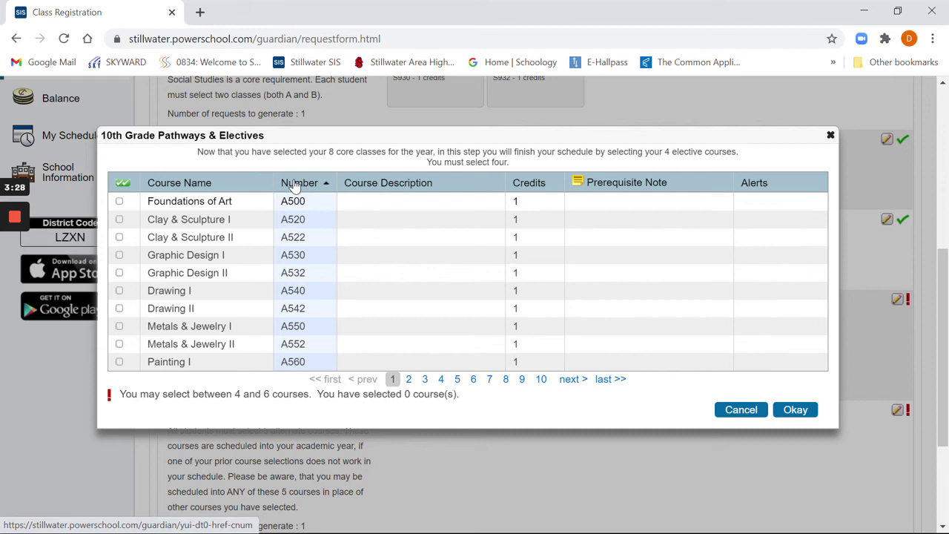
{"action": "left_click", "coordinate": [521, 381]}
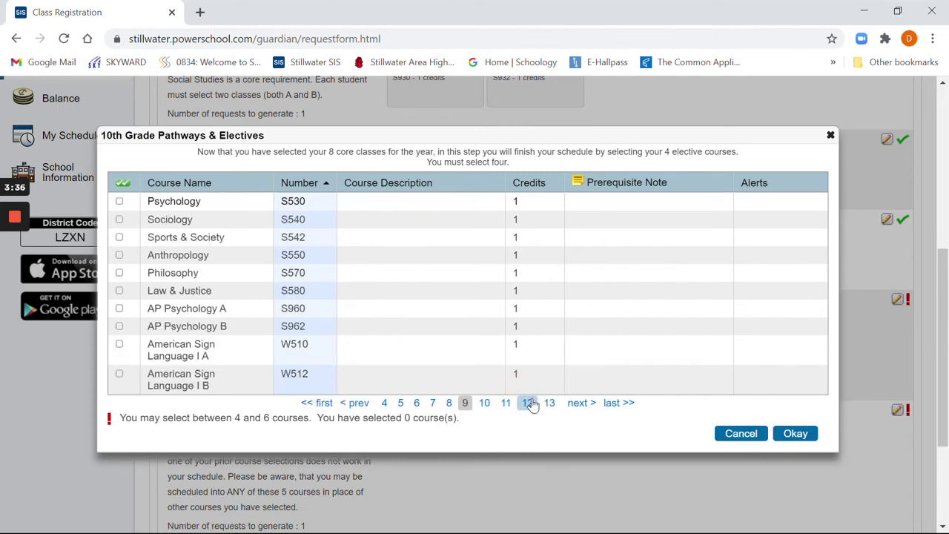
{"action": "left_click", "coordinate": [527, 402]}
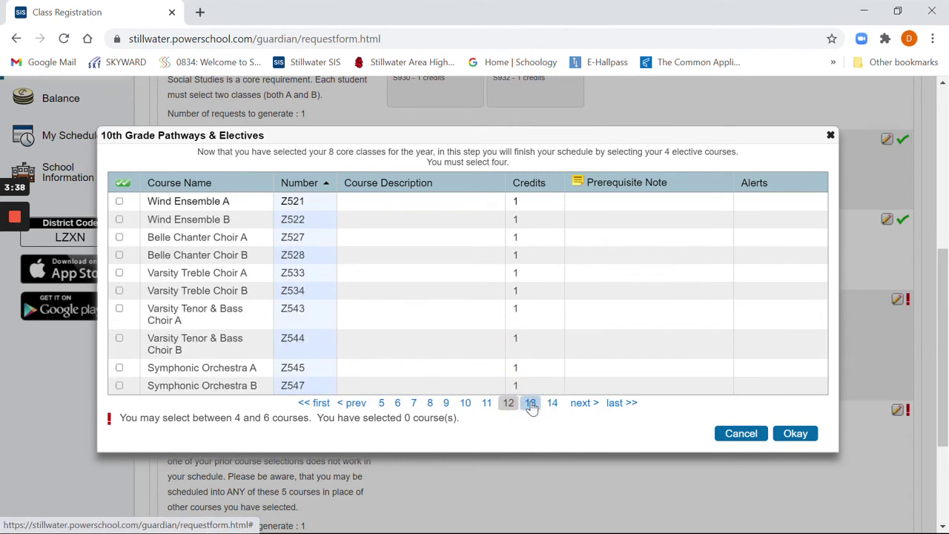
{"action": "left_click", "coordinate": [493, 409]}
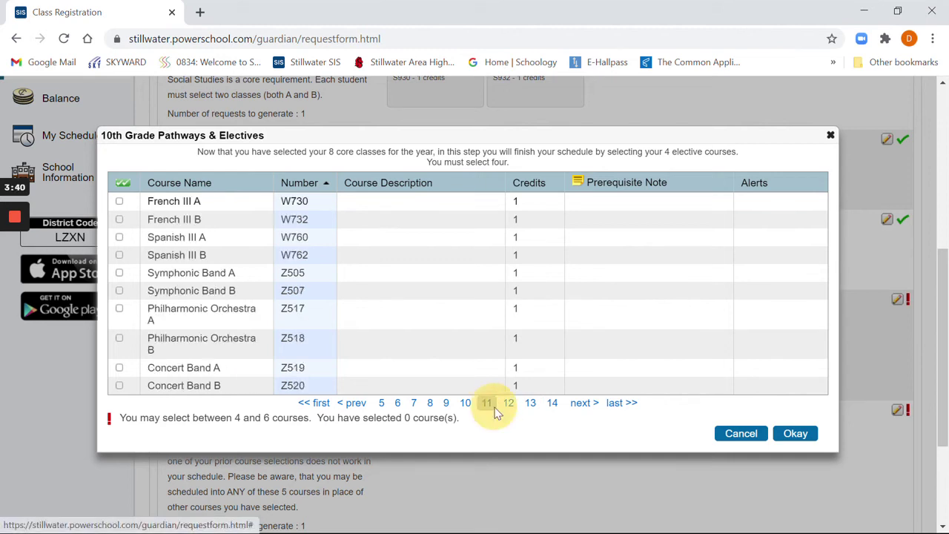
Check French III A (W730) and B (W732), then return the list to page 1
{"action": "left_click", "coordinate": [120, 201]}
{"action": "left_click", "coordinate": [119, 220]}
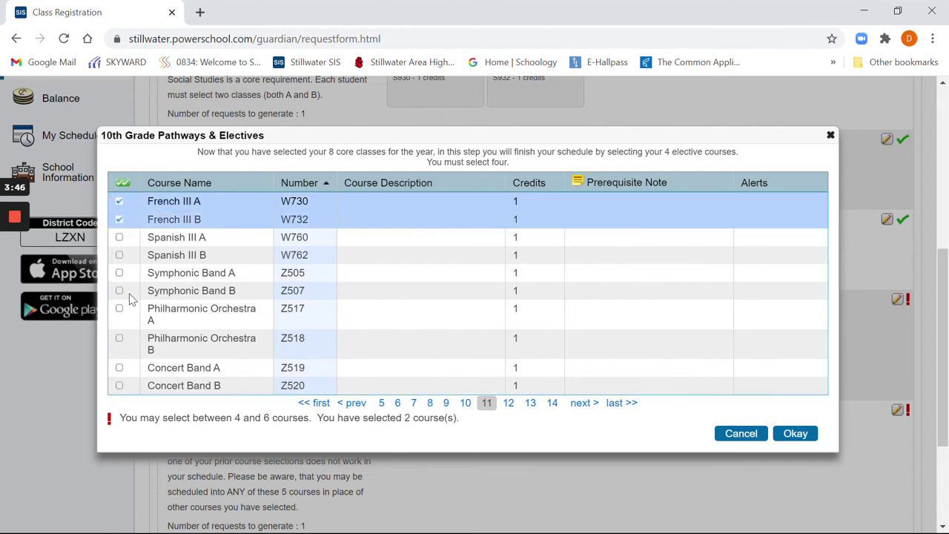
{"action": "left_click_drag", "start_coordinate": [119, 418], "coordinate": [276, 419]}
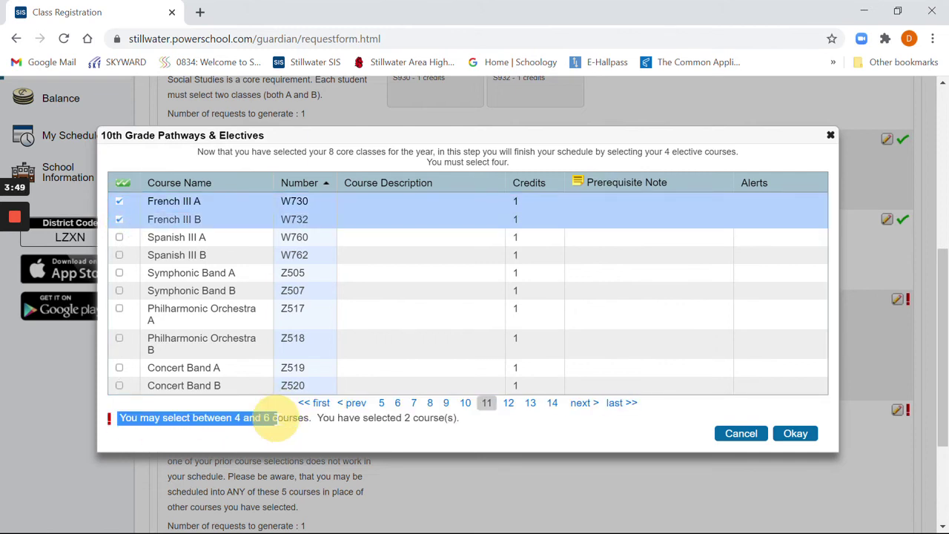
{"action": "left_click", "coordinate": [201, 437]}
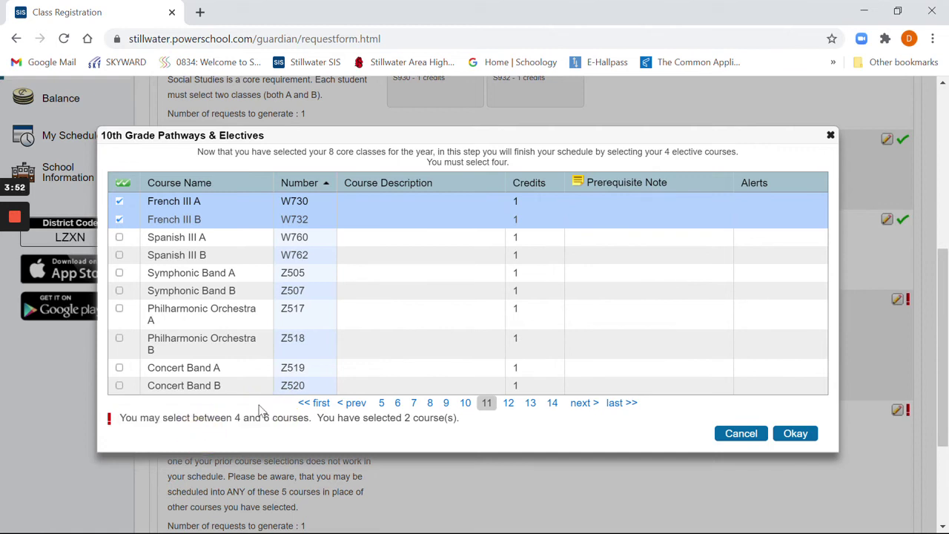
{"action": "left_click", "coordinate": [319, 408]}
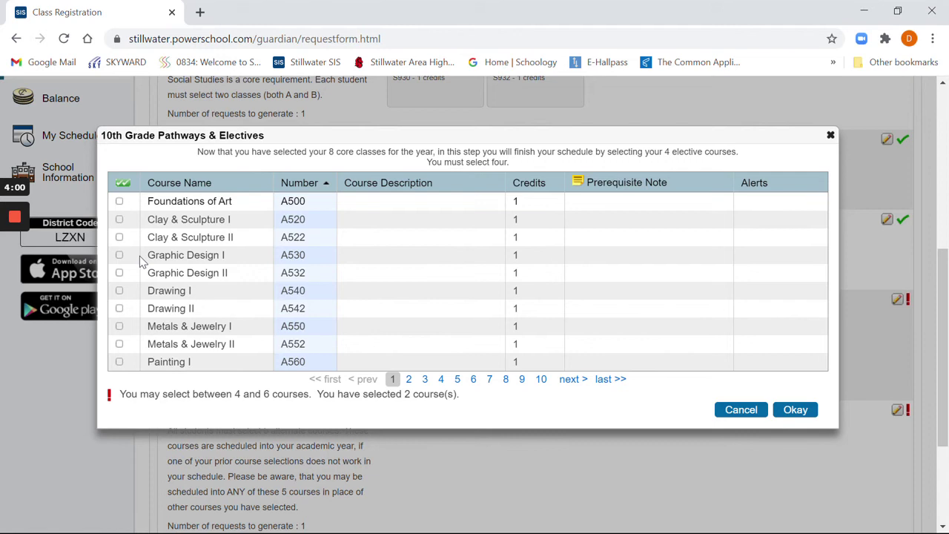
Add Clay & Sculpture I and Personal & Community Health (not the Online version) as electives
{"action": "left_click", "coordinate": [119, 219]}
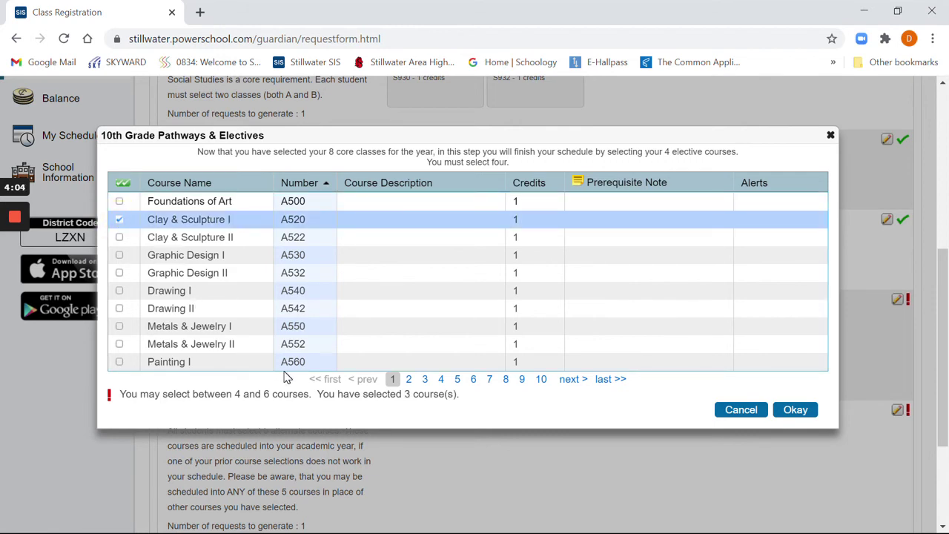
{"action": "left_click", "coordinate": [440, 380]}
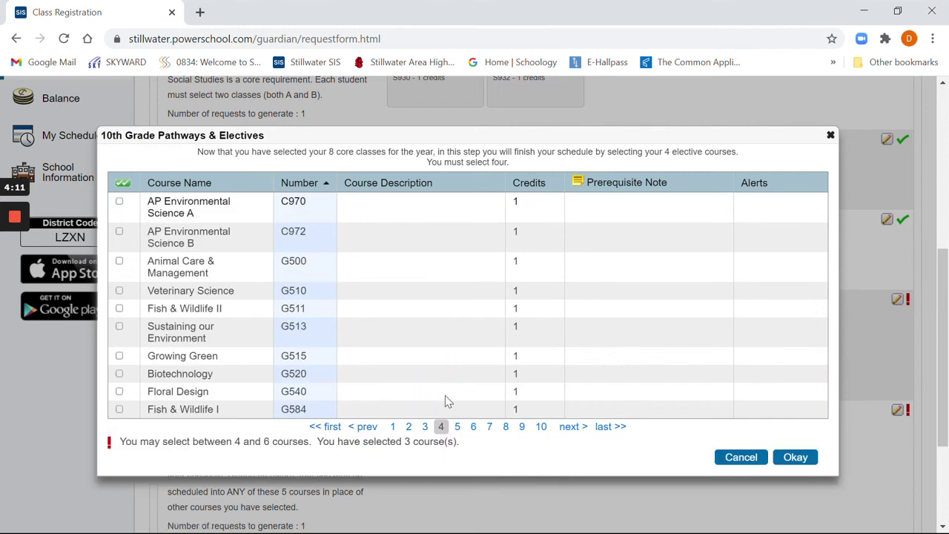
{"action": "left_click", "coordinate": [456, 427]}
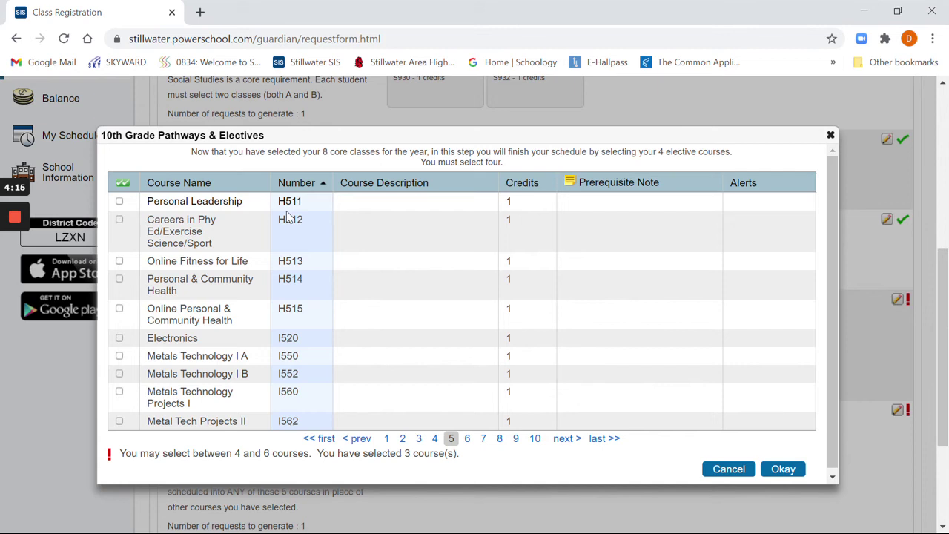
{"action": "left_click", "coordinate": [120, 281]}
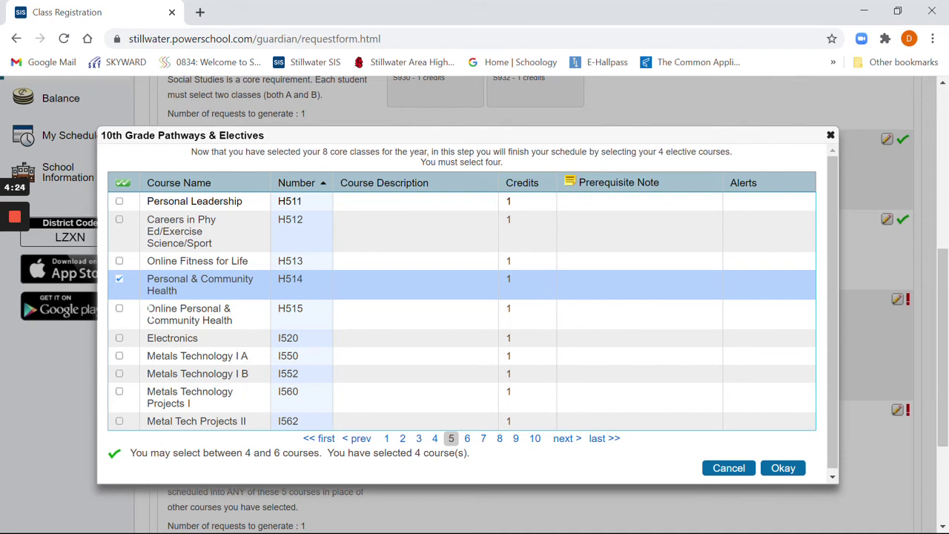
{"action": "left_click_drag", "start_coordinate": [149, 312], "coordinate": [233, 320]}
{"action": "left_click", "coordinate": [237, 324]}
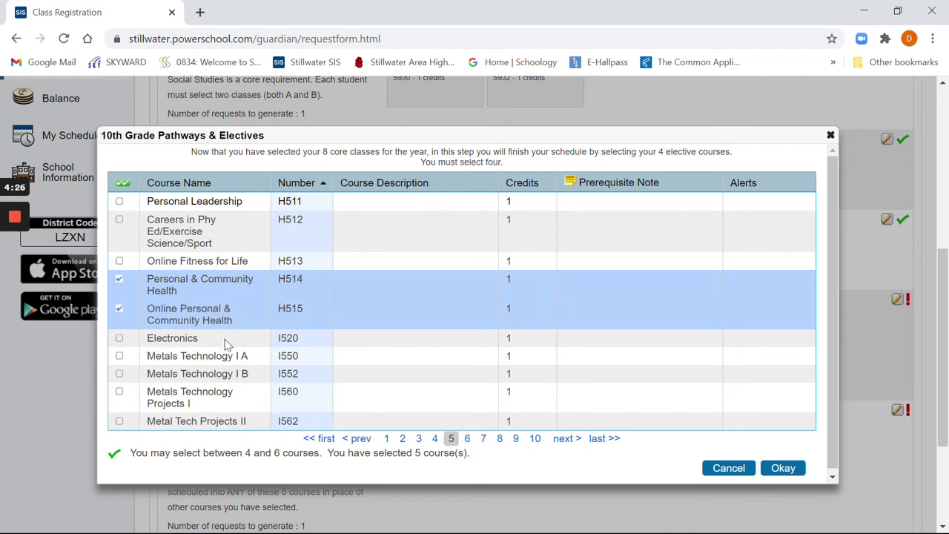
{"action": "left_click", "coordinate": [119, 309]}
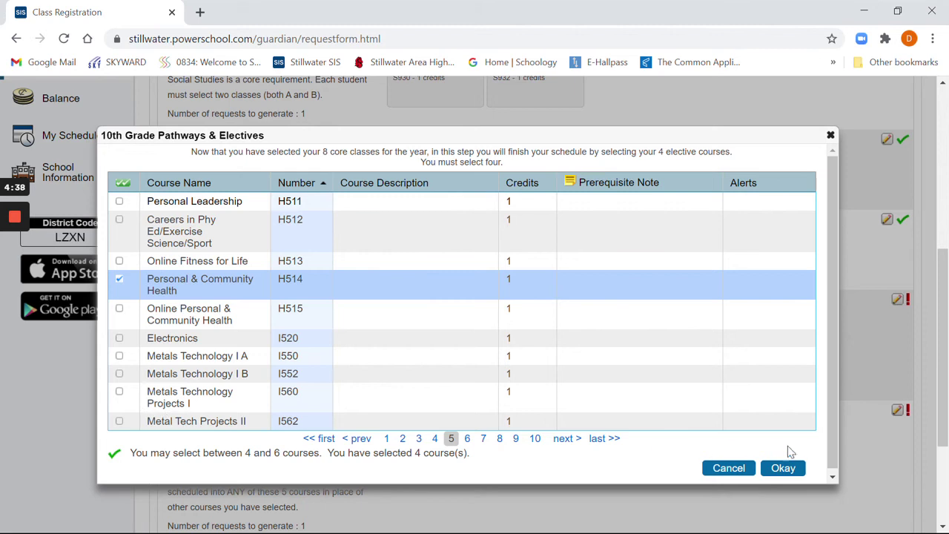
{"action": "left_click_drag", "start_coordinate": [327, 453], "coordinate": [472, 464]}
Confirm the four elective choices and open the 10th Grade Elective Alternative Courses list for editing
{"action": "left_click", "coordinate": [800, 471]}
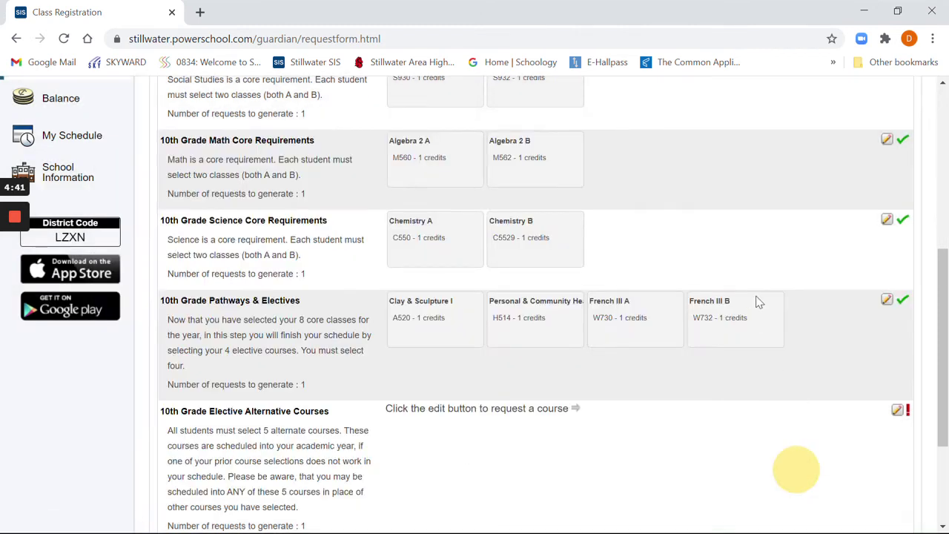
{"action": "scroll", "coordinate": [757, 301], "scroll_direction": "down", "scroll_amount": 2}
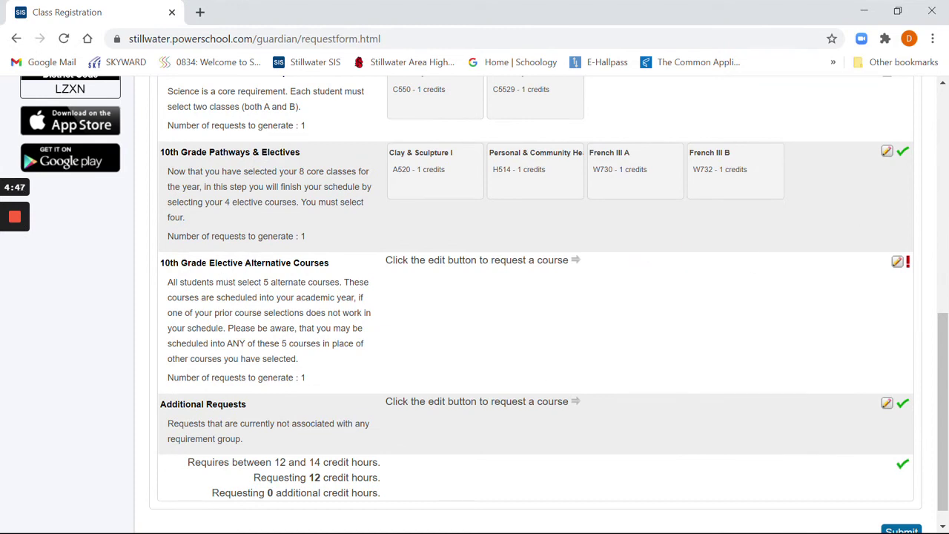
{"action": "left_click_drag", "start_coordinate": [212, 261], "coordinate": [314, 261]}
{"action": "left_click", "coordinate": [307, 261]}
{"action": "left_click", "coordinate": [897, 263]}
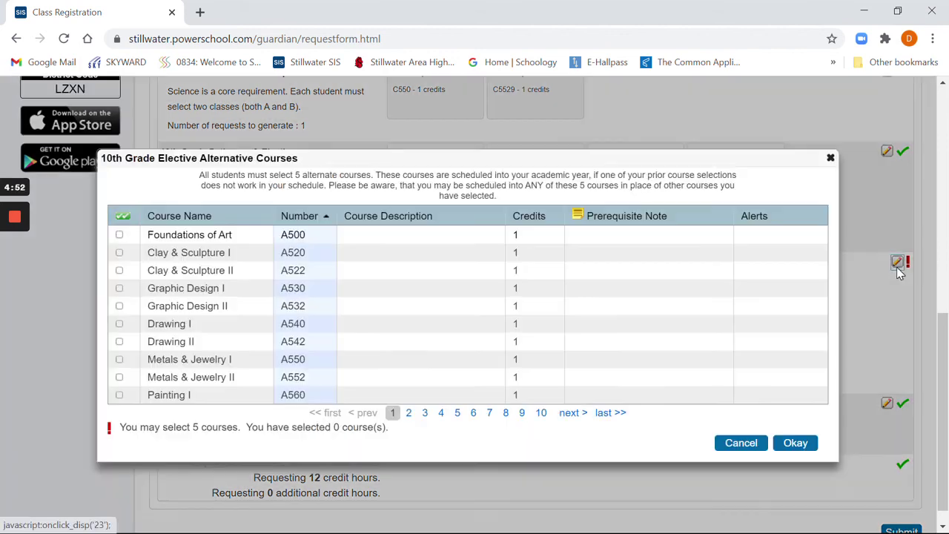
Select Graphic Design I and Metals & Jewelry I as alternates
{"action": "left_click", "coordinate": [119, 289]}
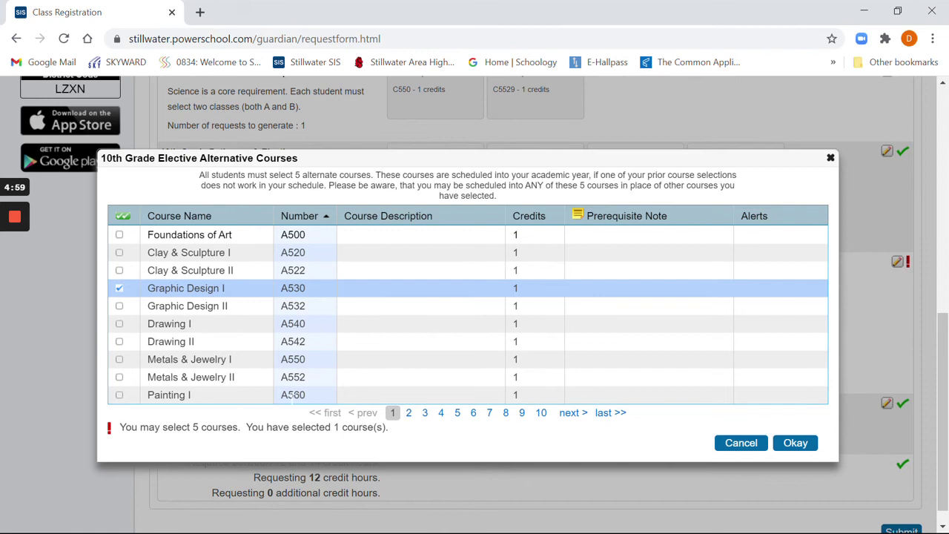
{"action": "left_click", "coordinate": [119, 360]}
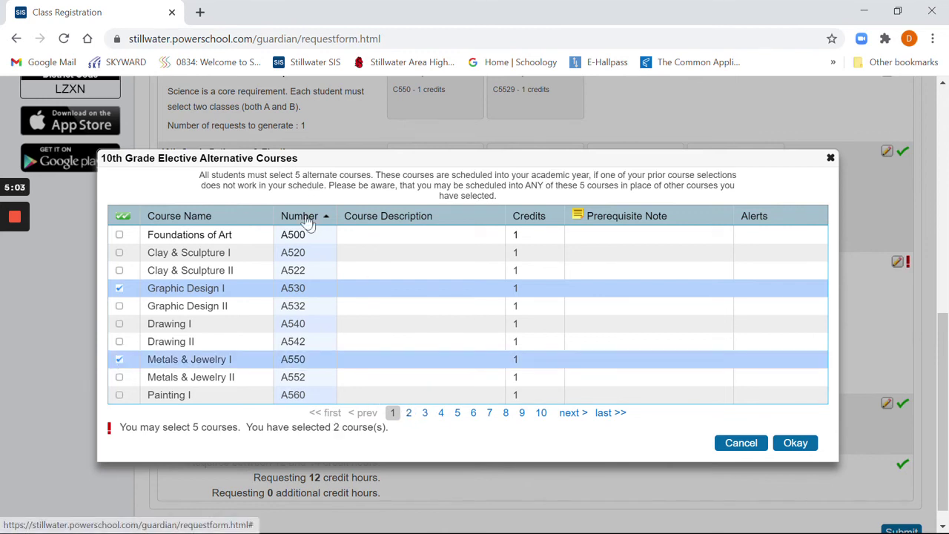
{"action": "left_click", "coordinate": [458, 414]}
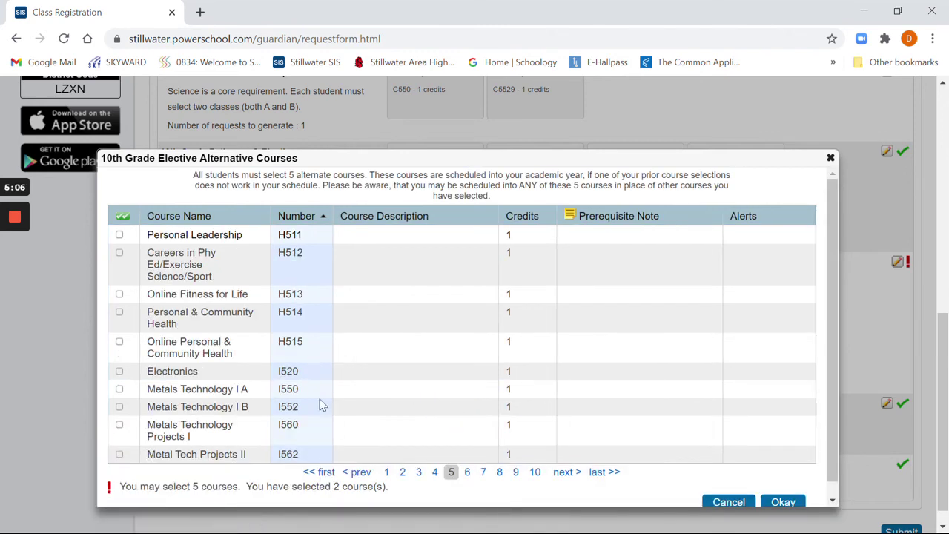
{"action": "left_click", "coordinate": [404, 474]}
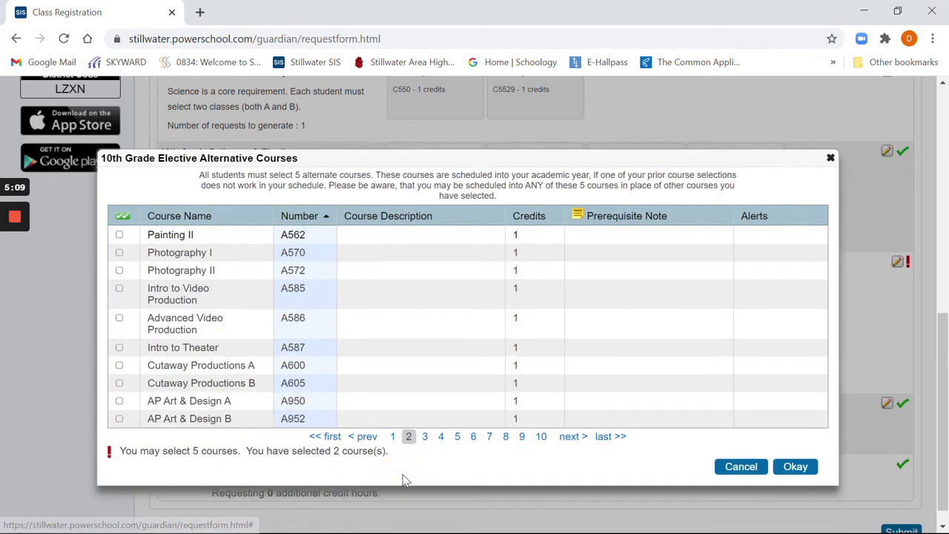
{"action": "left_click", "coordinate": [426, 439]}
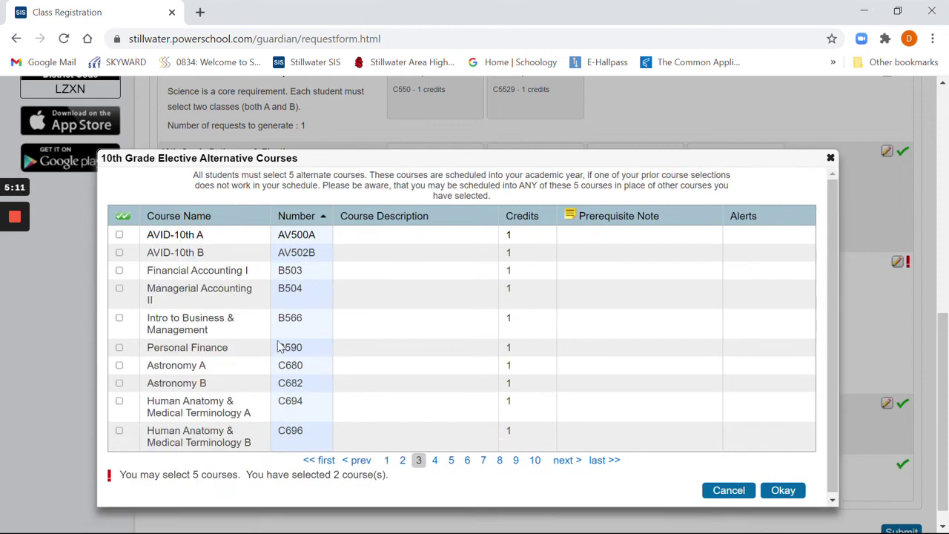
Add Financial Accounting I, Fitness For Life and Weight Training & Conditioning A as alternates, then confirm
{"action": "left_click", "coordinate": [121, 272]}
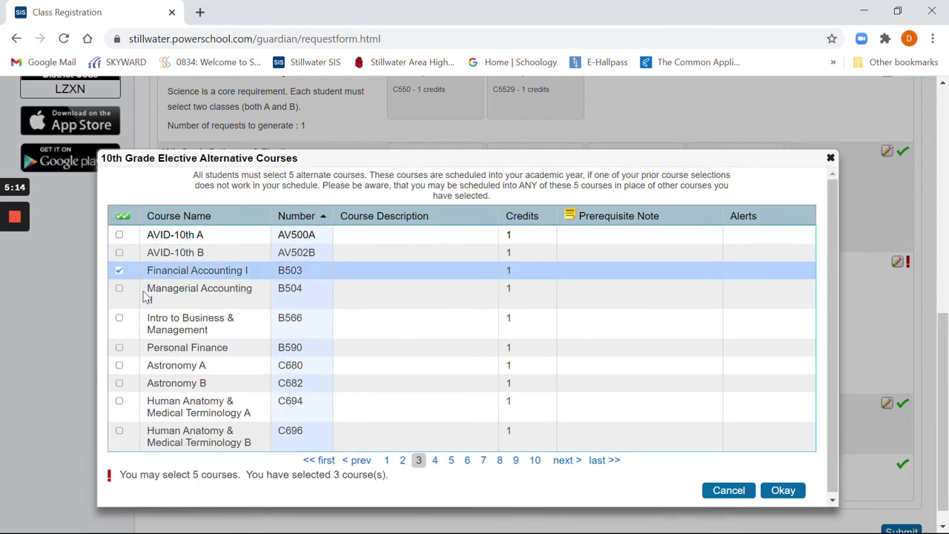
{"action": "left_click", "coordinate": [467, 460]}
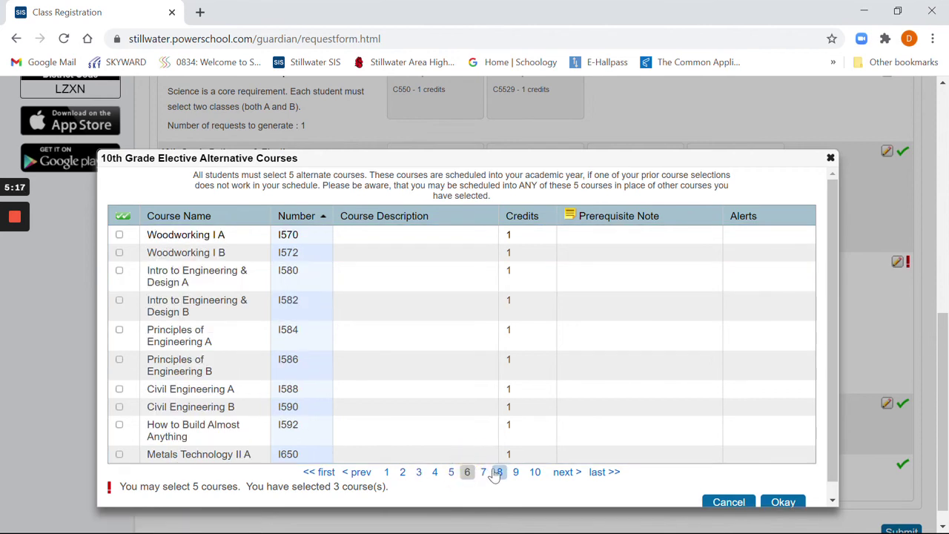
{"action": "left_click", "coordinate": [499, 472]}
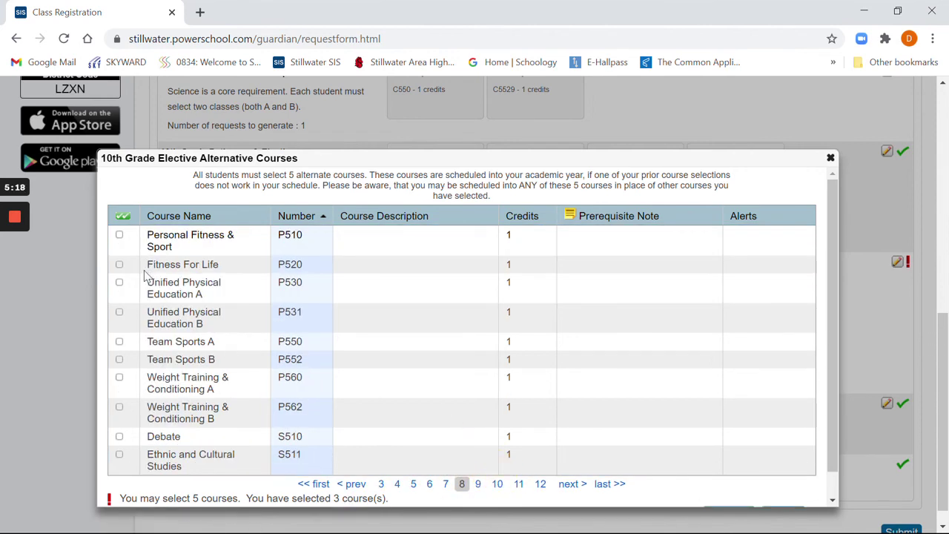
{"action": "left_click", "coordinate": [119, 265]}
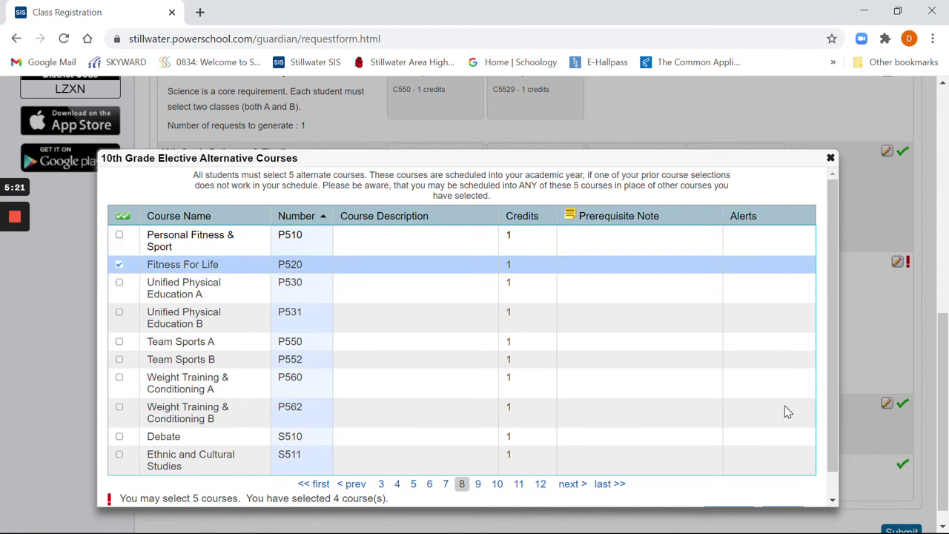
{"action": "scroll", "coordinate": [784, 406], "scroll_direction": "down", "scroll_amount": 1}
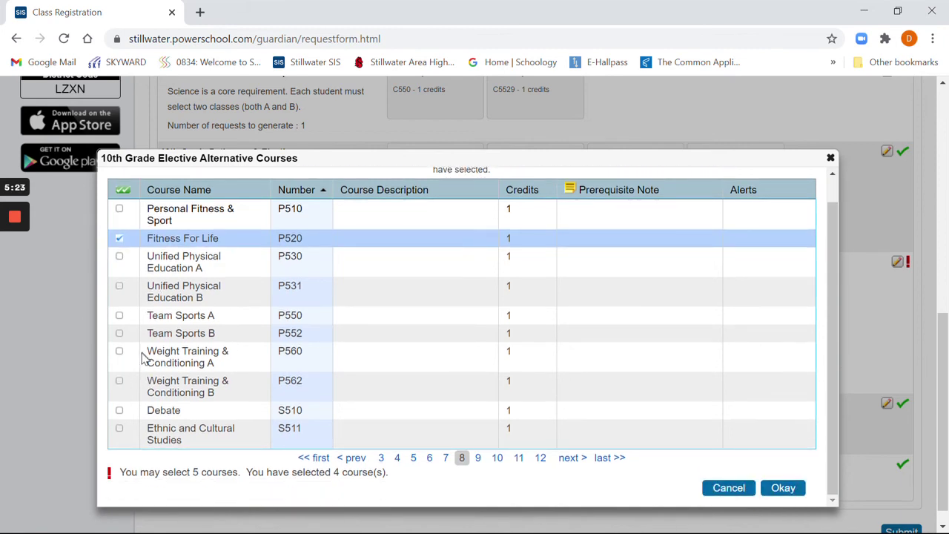
{"action": "left_click", "coordinate": [119, 352]}
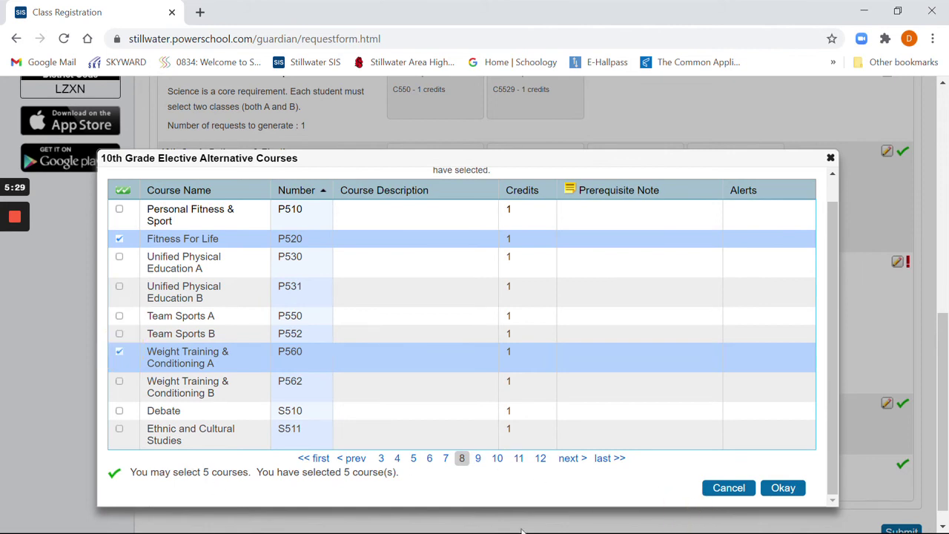
{"action": "left_click", "coordinate": [784, 486]}
Check the 12 requested credit hours and submit the 2021-2022 course requests
{"action": "scroll", "coordinate": [762, 355], "scroll_direction": "up", "scroll_amount": 4}
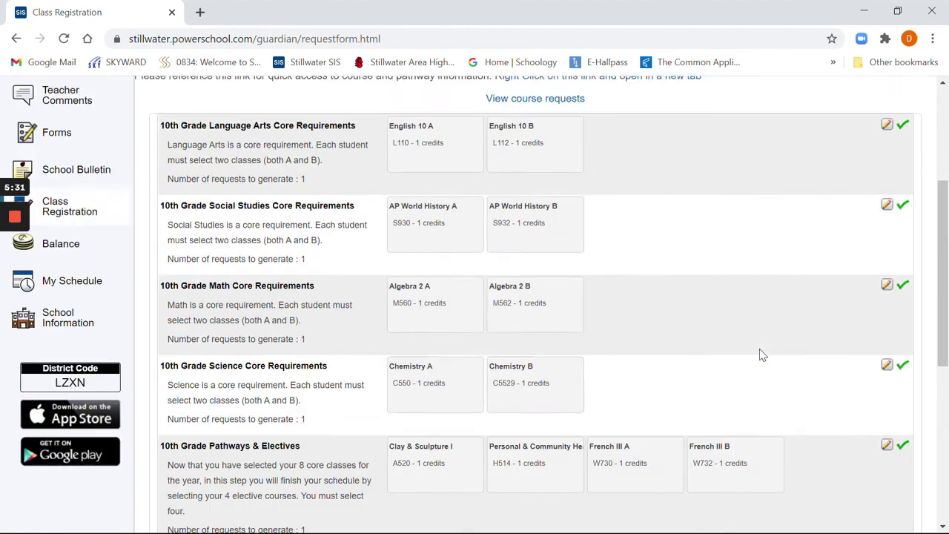
{"action": "scroll", "coordinate": [778, 307], "scroll_direction": "up", "scroll_amount": 2}
{"action": "scroll", "coordinate": [890, 222], "scroll_direction": "down", "scroll_amount": 4}
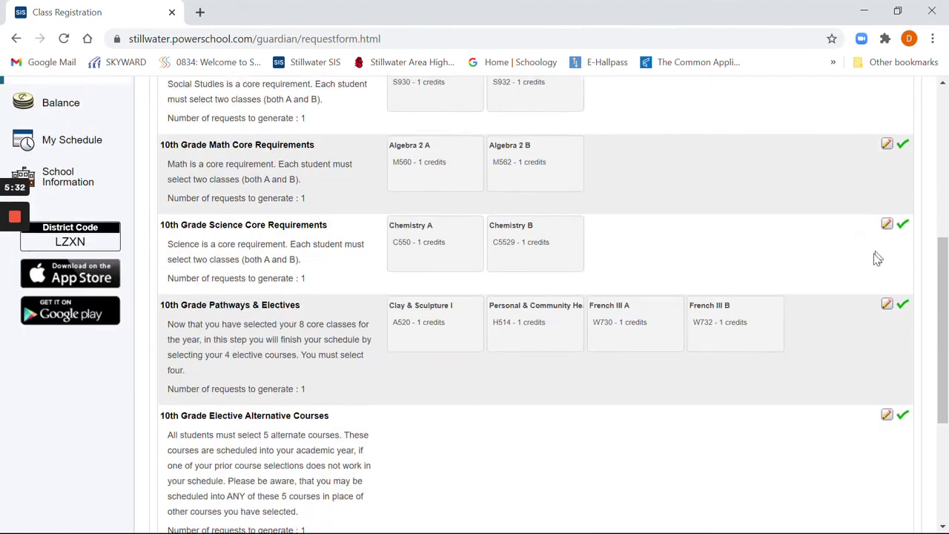
{"action": "scroll", "coordinate": [872, 274], "scroll_direction": "down", "scroll_amount": 3}
{"action": "scroll", "coordinate": [651, 359], "scroll_direction": "up", "scroll_amount": 1}
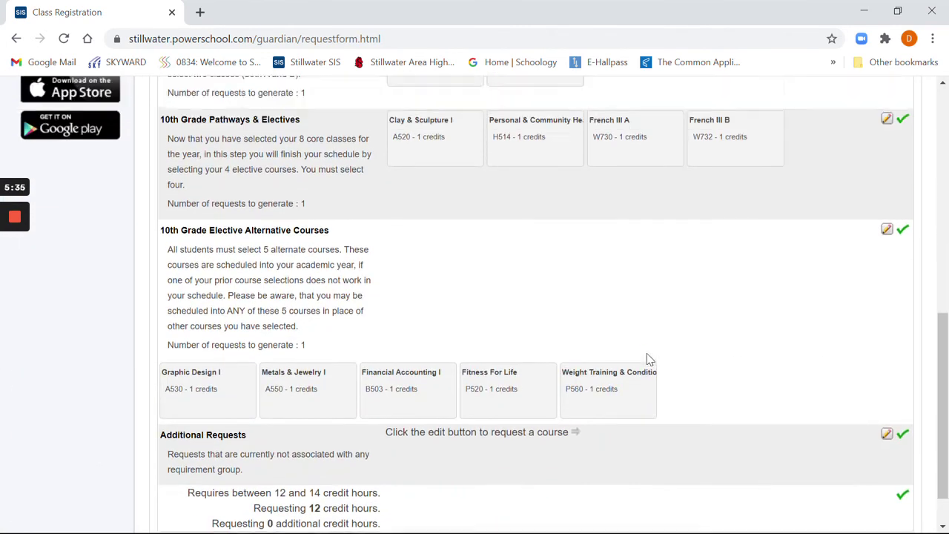
{"action": "scroll", "coordinate": [648, 359], "scroll_direction": "up", "scroll_amount": 4}
{"action": "scroll", "coordinate": [648, 359], "scroll_direction": "down", "scroll_amount": 5}
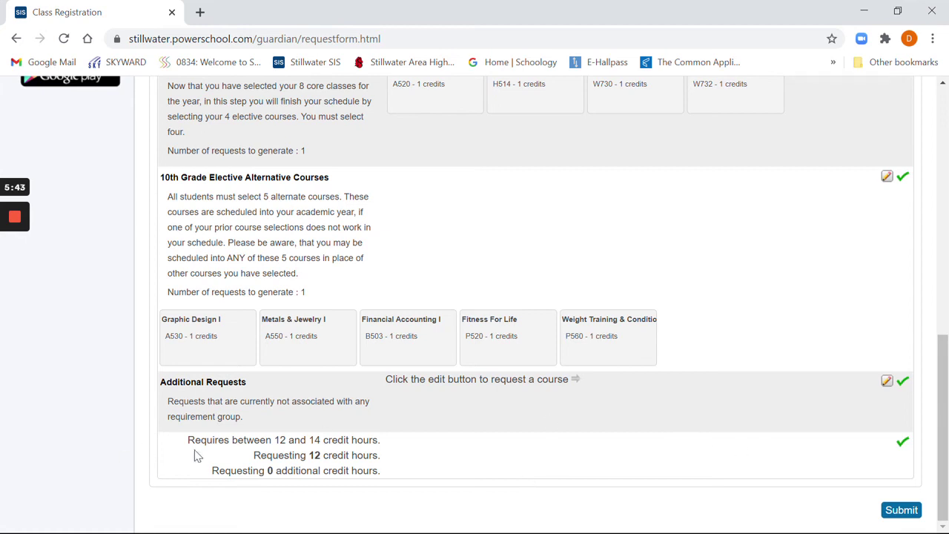
{"action": "left_click_drag", "start_coordinate": [253, 455], "coordinate": [399, 458]}
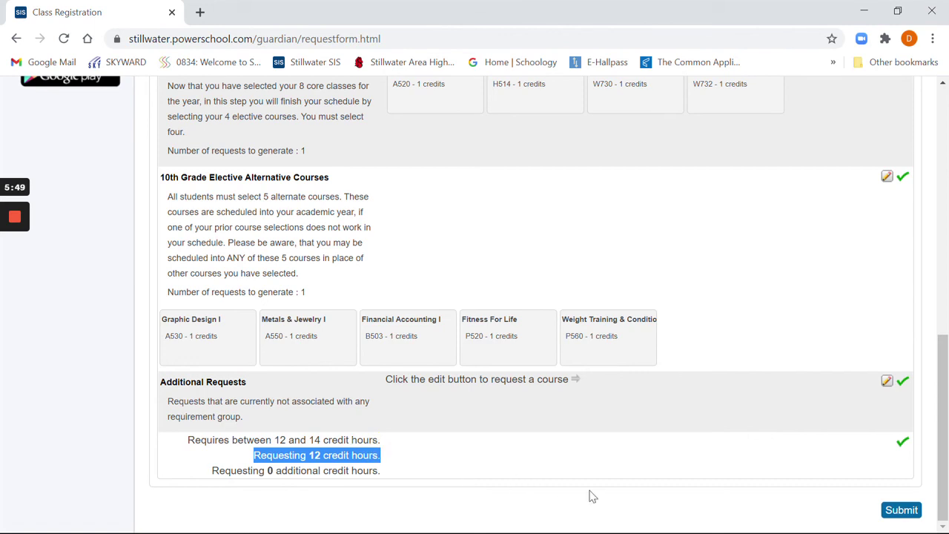
{"action": "left_click", "coordinate": [901, 510]}
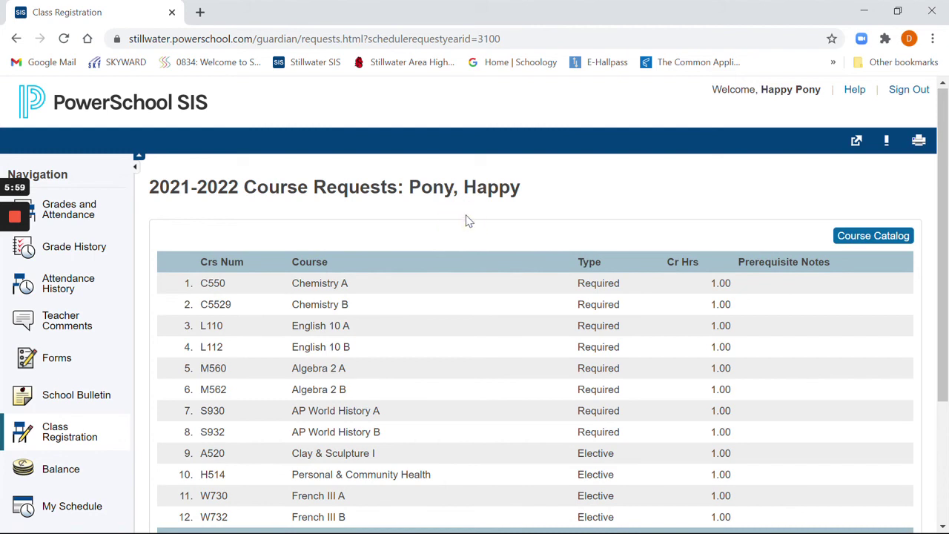
{"action": "scroll", "coordinate": [332, 261], "scroll_direction": "down", "scroll_amount": 2}
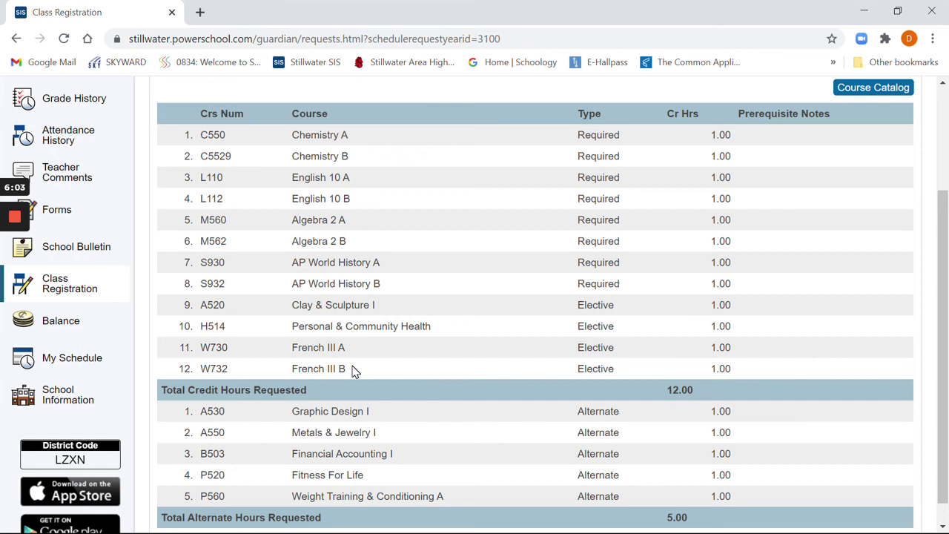
{"action": "scroll", "coordinate": [386, 378], "scroll_direction": "down", "scroll_amount": 1}
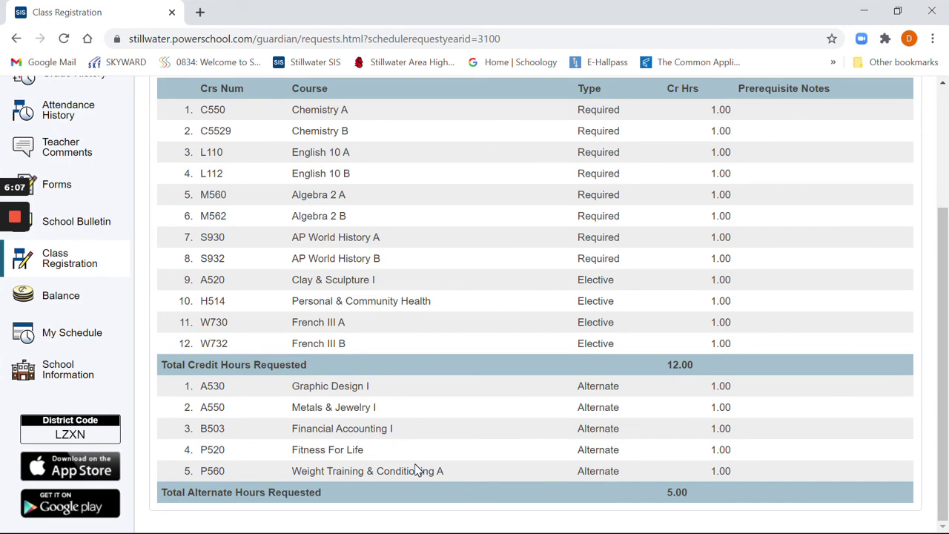
{"action": "scroll", "coordinate": [416, 469], "scroll_direction": "up", "scroll_amount": 3}
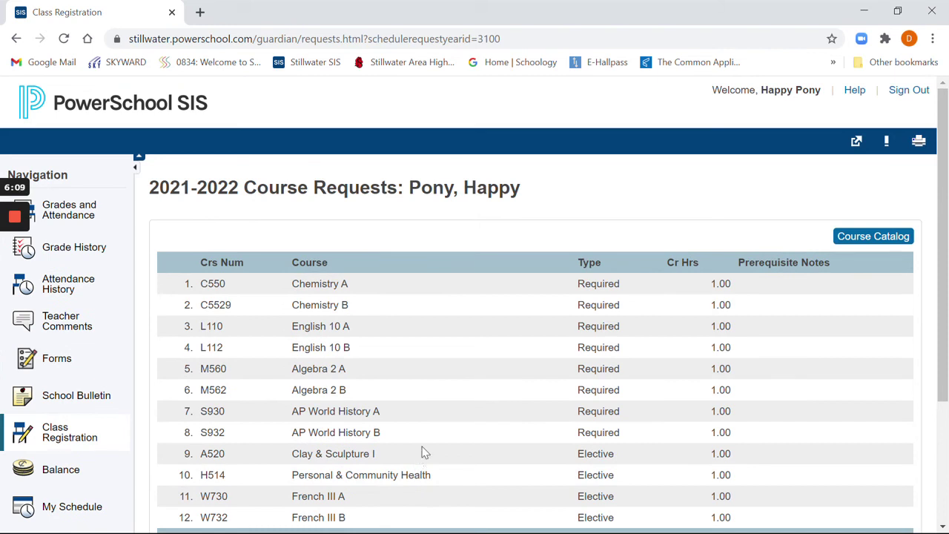
{"action": "scroll", "coordinate": [541, 187], "scroll_direction": "down", "scroll_amount": 1}
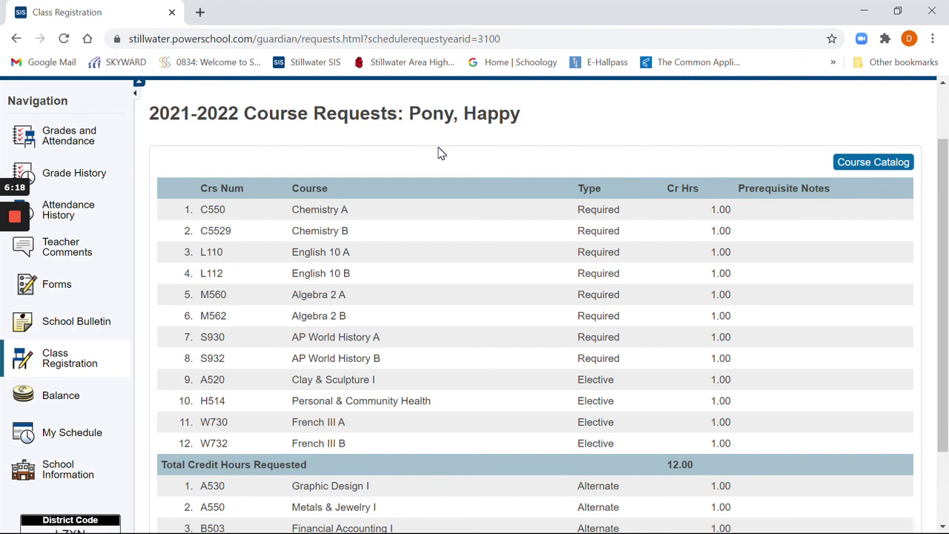
{"action": "scroll", "coordinate": [444, 232], "scroll_direction": "up", "scroll_amount": 1}
{"action": "scroll", "coordinate": [441, 233], "scroll_direction": "down", "scroll_amount": 3}
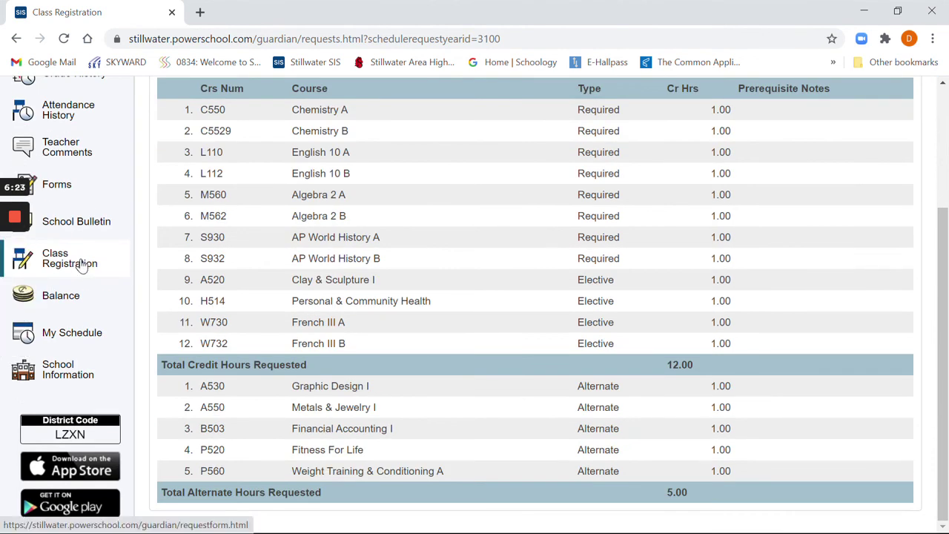
Reopen Class Registration and scroll down to the core requirement rows
{"action": "left_click", "coordinate": [82, 266]}
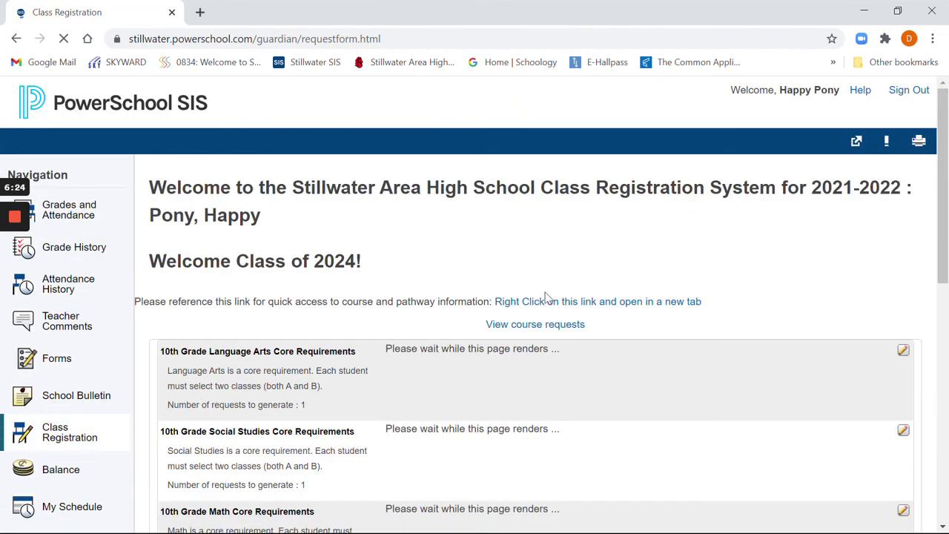
{"action": "scroll", "coordinate": [757, 262], "scroll_direction": "down", "scroll_amount": 2}
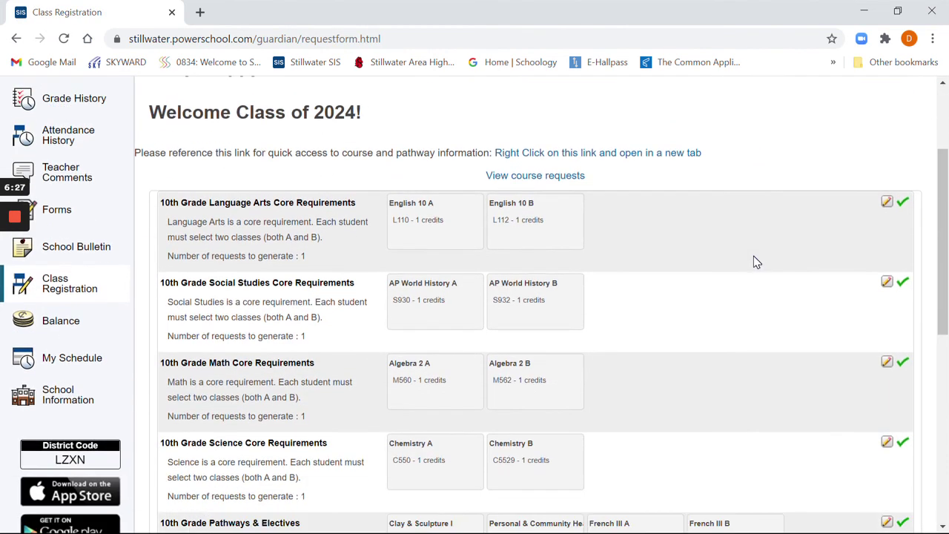
{"action": "scroll", "coordinate": [755, 261], "scroll_direction": "down", "scroll_amount": 1}
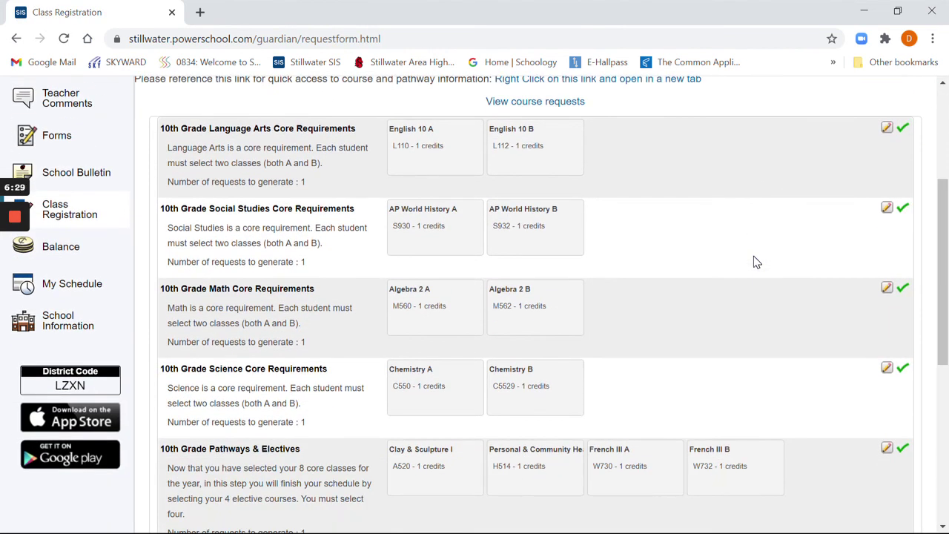
{"action": "scroll", "coordinate": [756, 262], "scroll_direction": "down", "scroll_amount": 1}
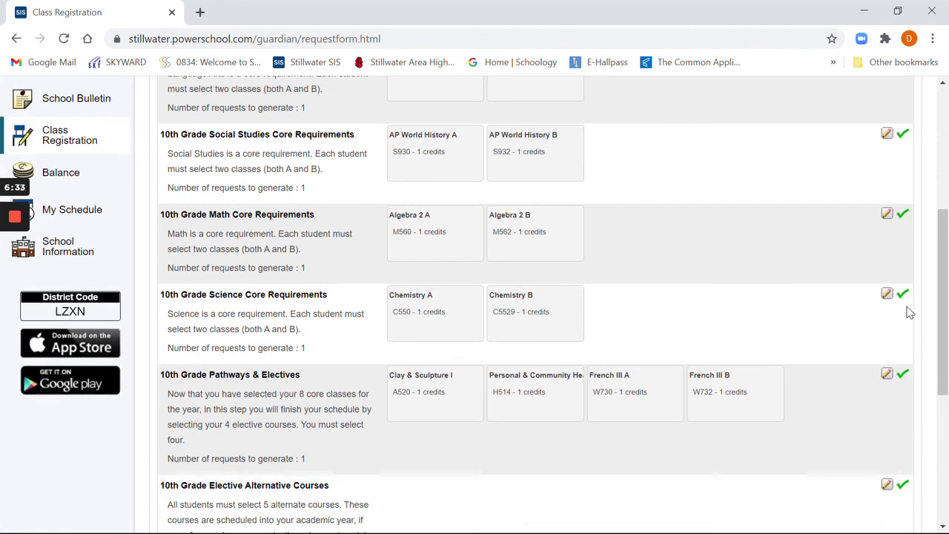
Swap the Science choices from Chemistry A and B to Biology A and B
{"action": "left_click", "coordinate": [887, 294]}
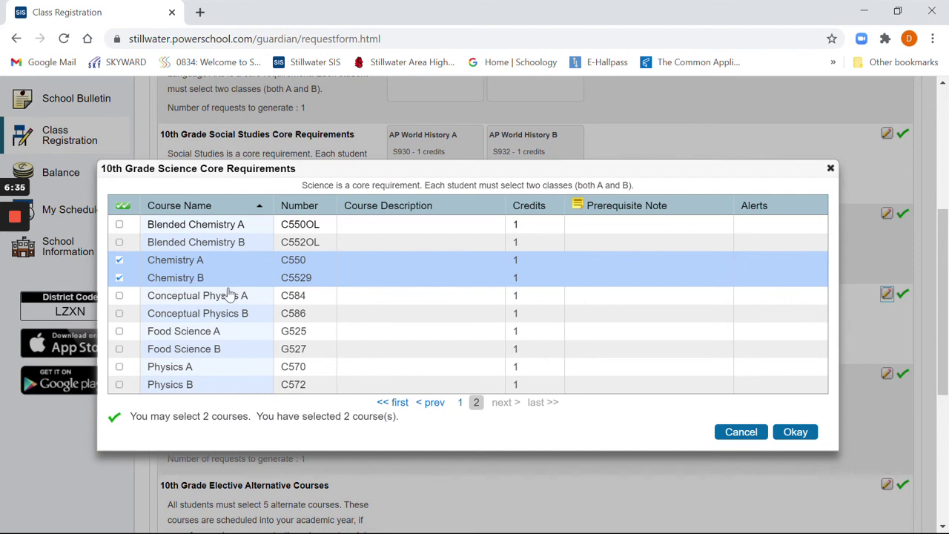
{"action": "left_click", "coordinate": [292, 211]}
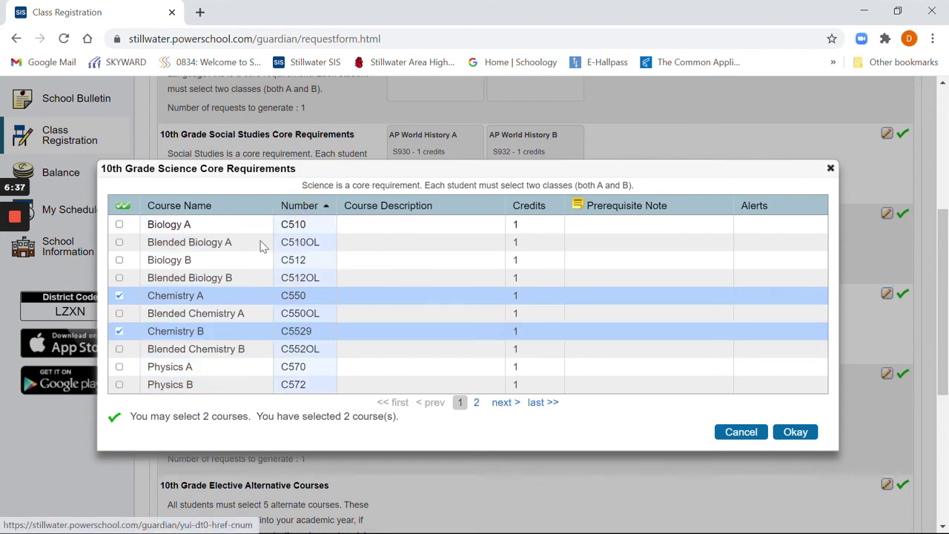
{"action": "left_click", "coordinate": [119, 295]}
{"action": "left_click", "coordinate": [119, 332]}
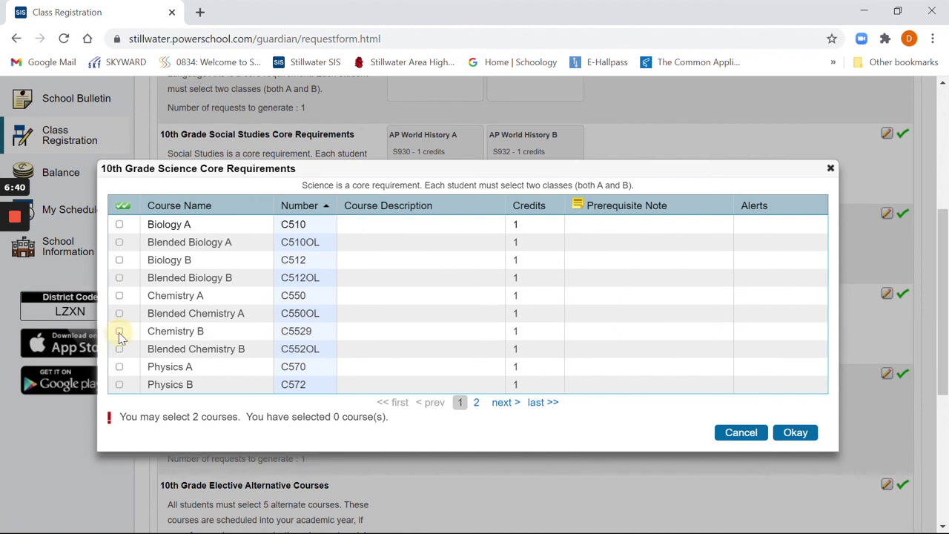
{"action": "left_click", "coordinate": [118, 226]}
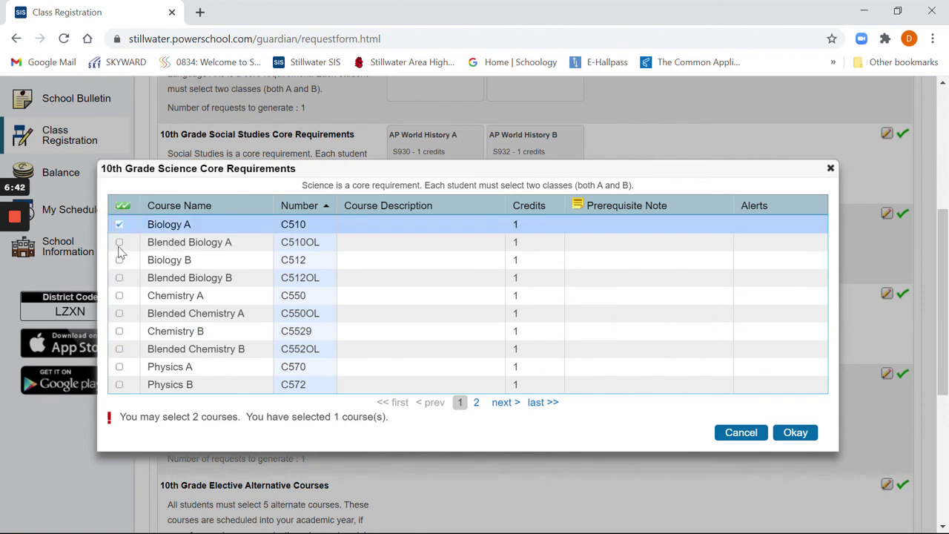
{"action": "left_click", "coordinate": [119, 260]}
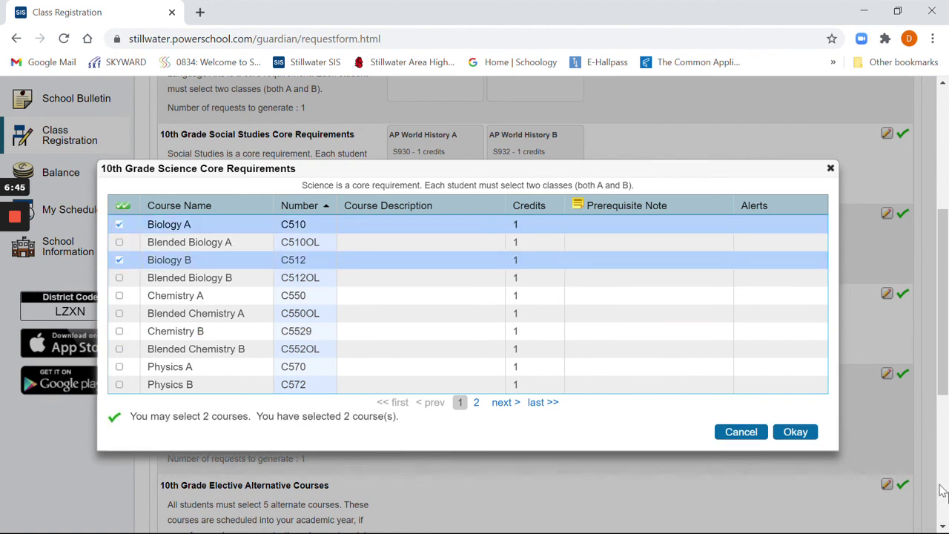
{"action": "left_click", "coordinate": [808, 434]}
Submit the revised requests and review the updated 2021-2022 Course Requests summary
{"action": "scroll", "coordinate": [828, 417], "scroll_direction": "down", "scroll_amount": 4}
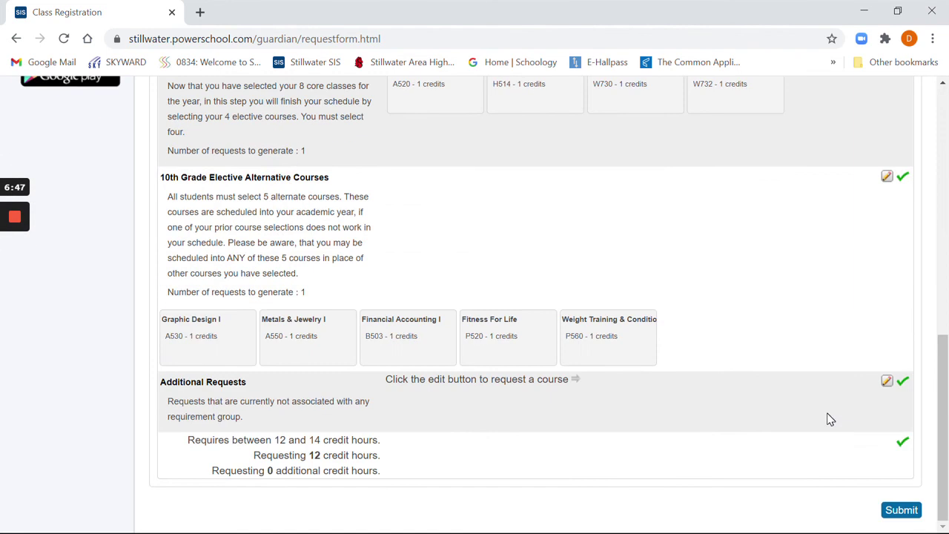
{"action": "left_click", "coordinate": [900, 510]}
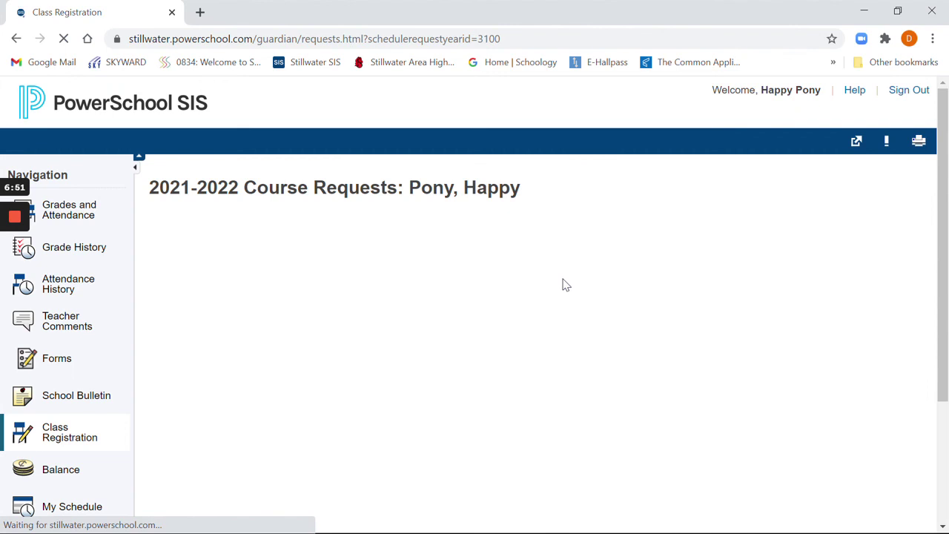
{"action": "scroll", "coordinate": [563, 284], "scroll_direction": "down", "scroll_amount": 1}
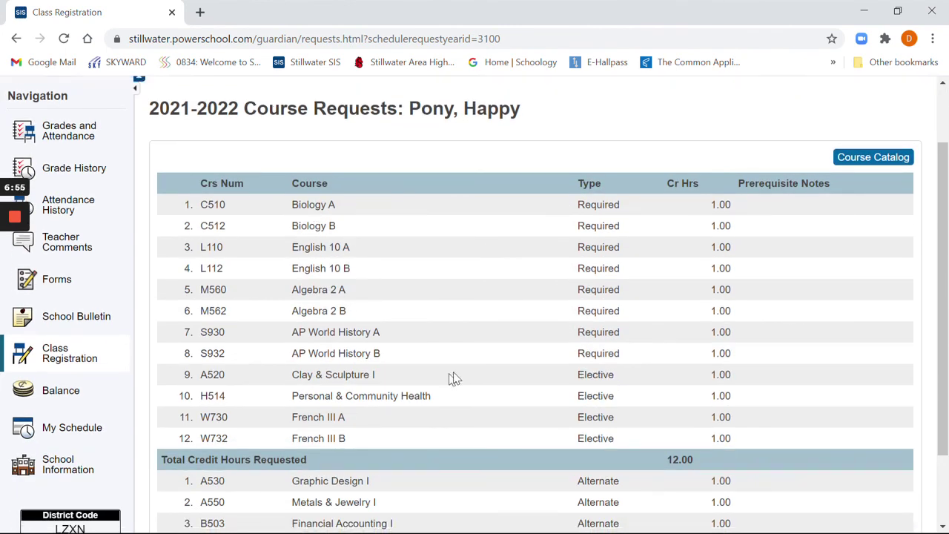
{"action": "scroll", "coordinate": [453, 377], "scroll_direction": "down", "scroll_amount": 1}
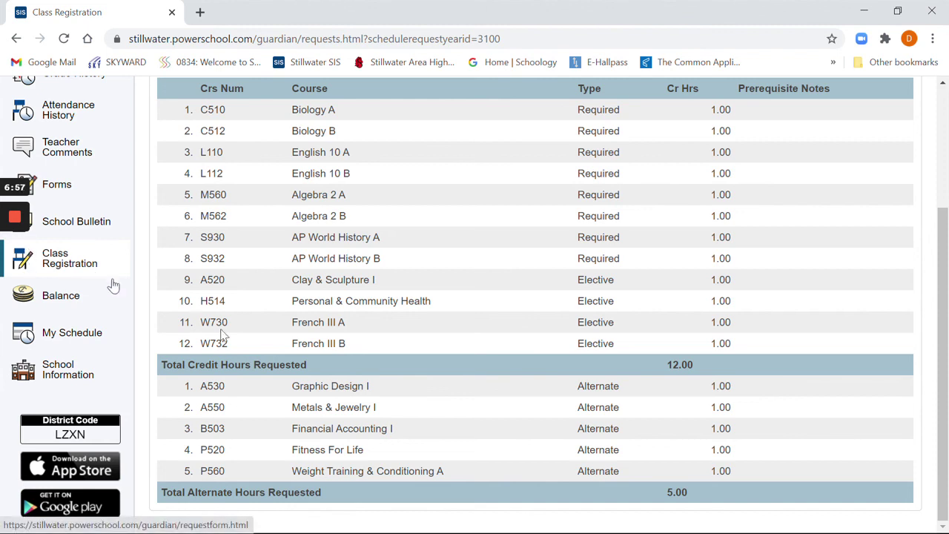
{"action": "scroll", "coordinate": [688, 415], "scroll_direction": "up", "scroll_amount": 2}
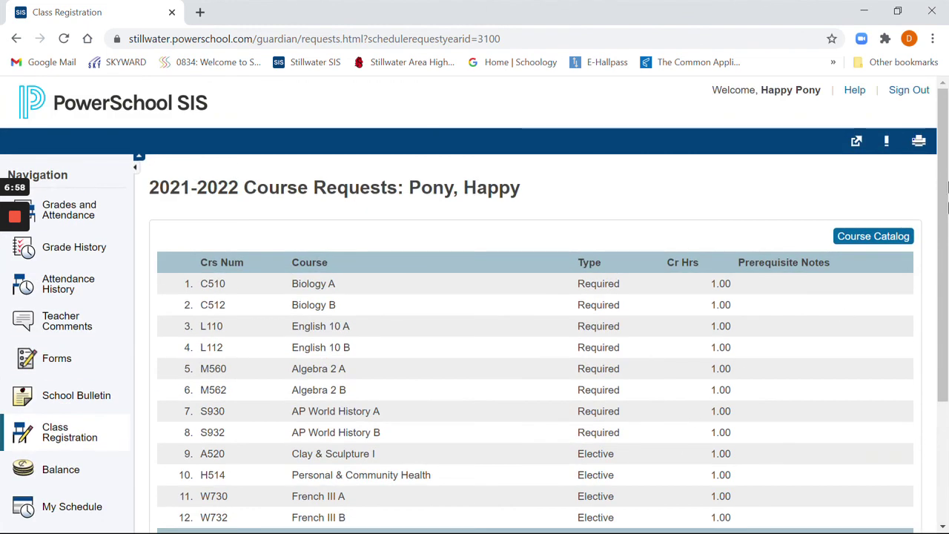
Sign out of PowerSchool
{"action": "left_click", "coordinate": [906, 93]}
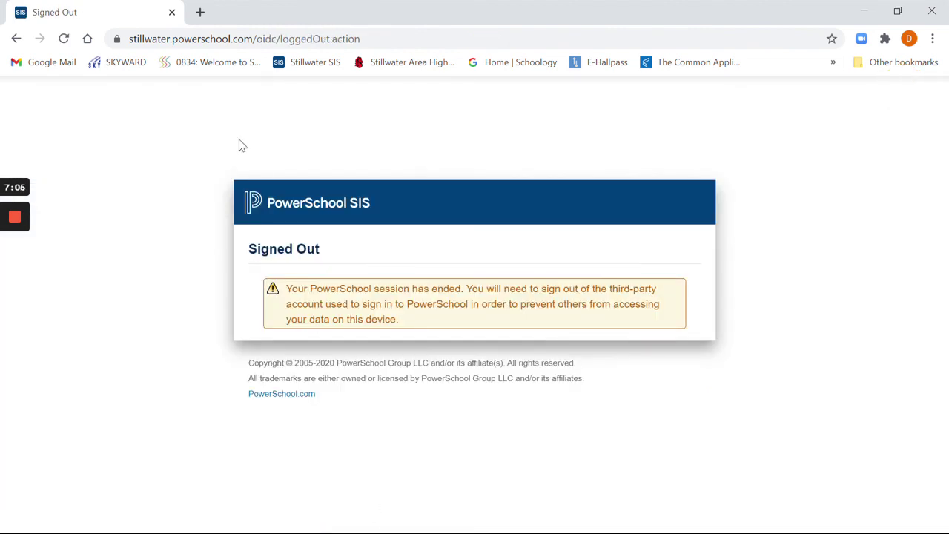
{"action": "mouse_move", "coordinate": [15, 217]}
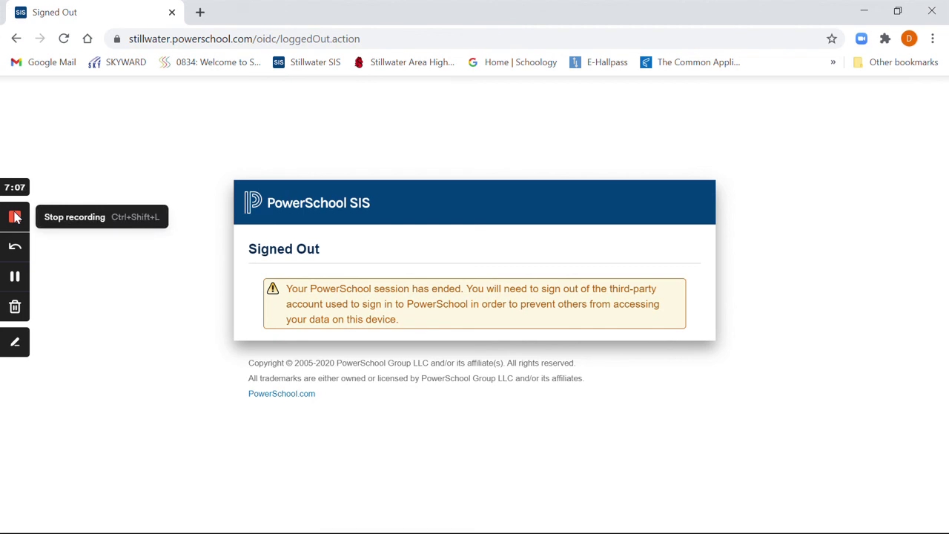